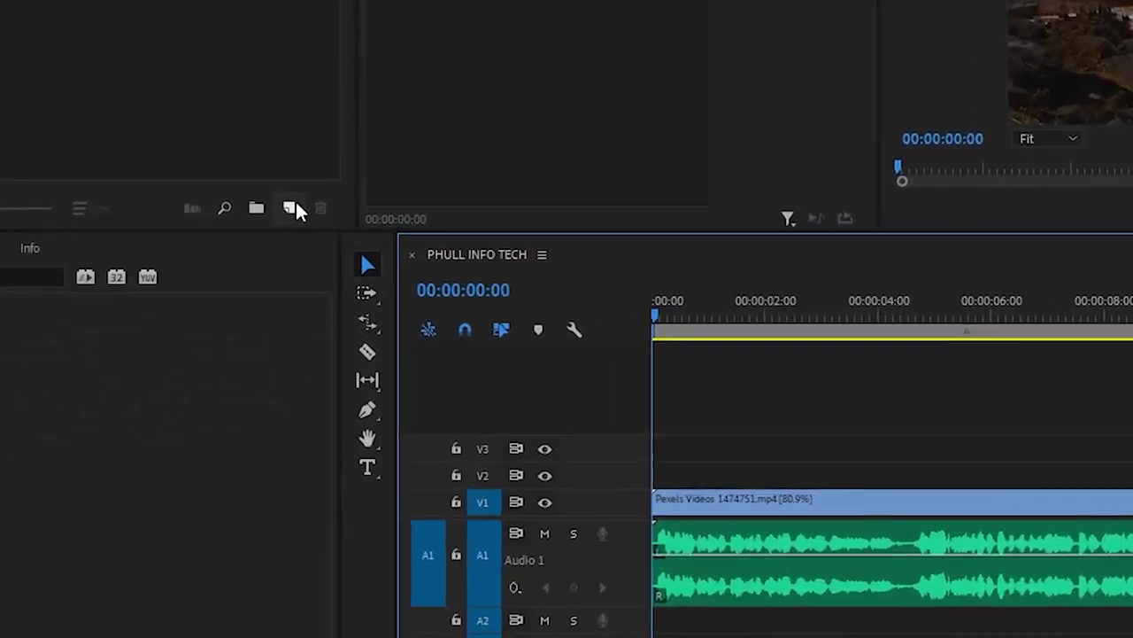
- Open the New Captions dialog from the Project panel's New Item menu
click(301, 191)
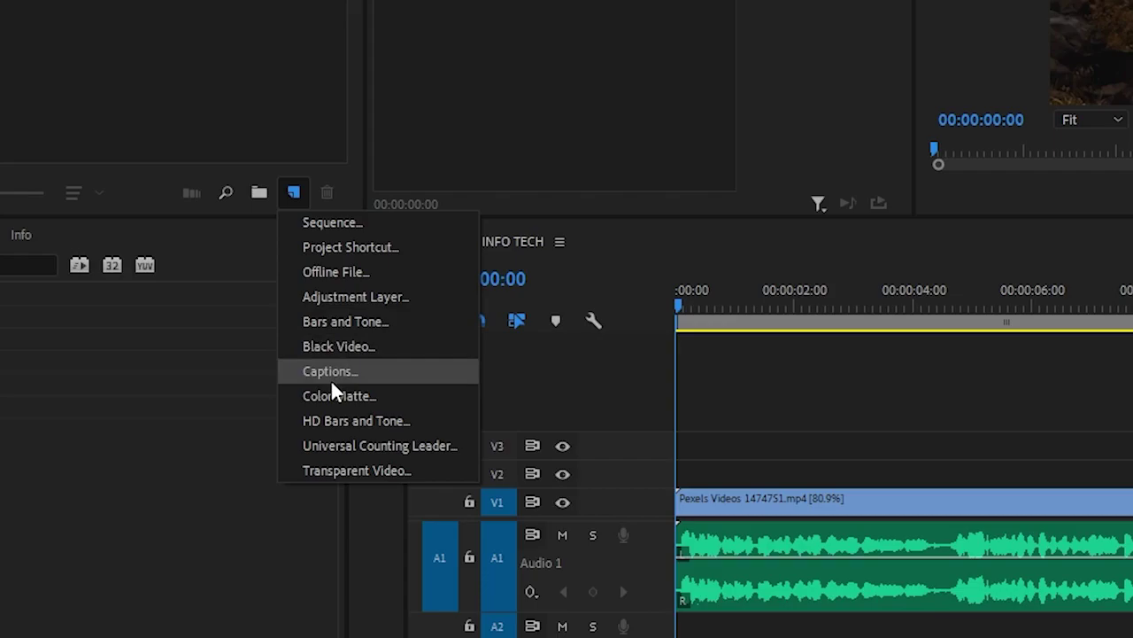
click(211, 9)
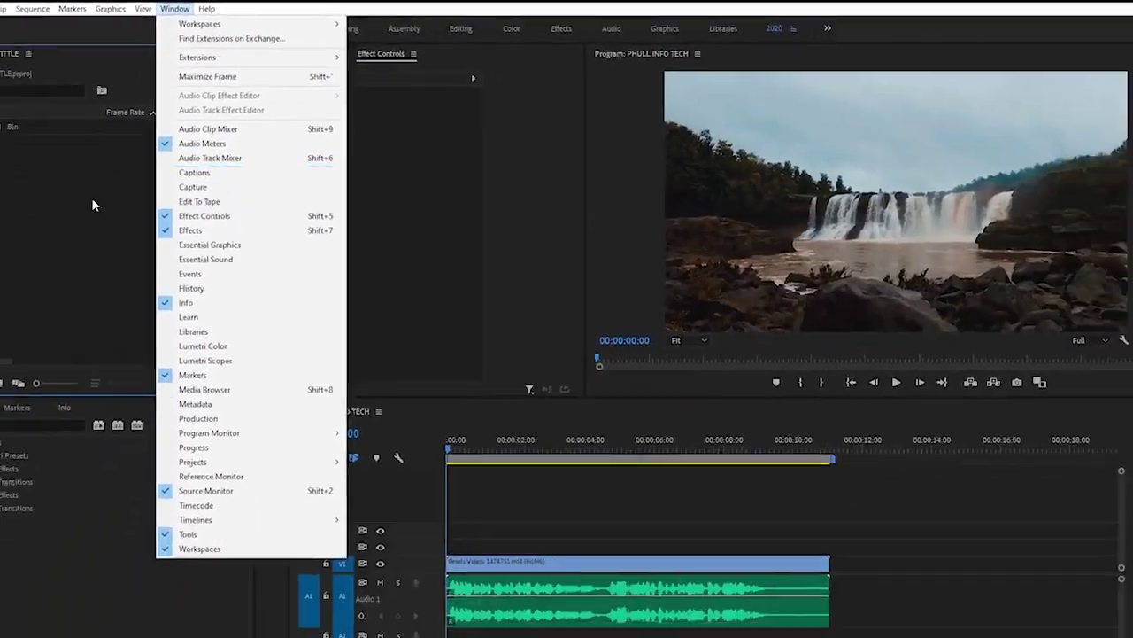
click(91, 198)
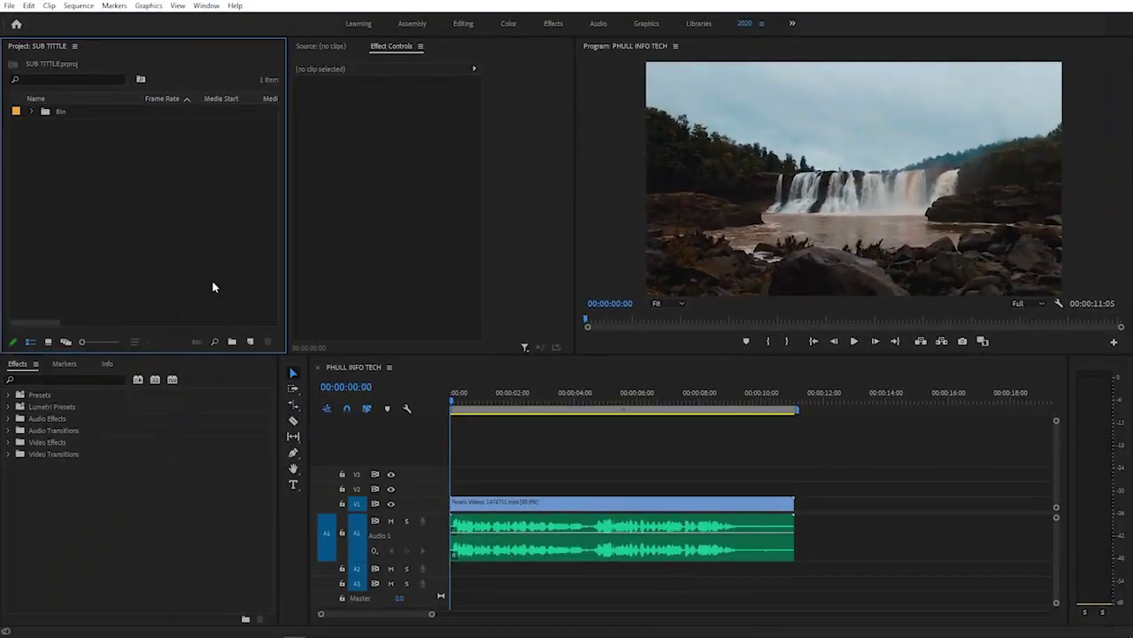
click(250, 344)
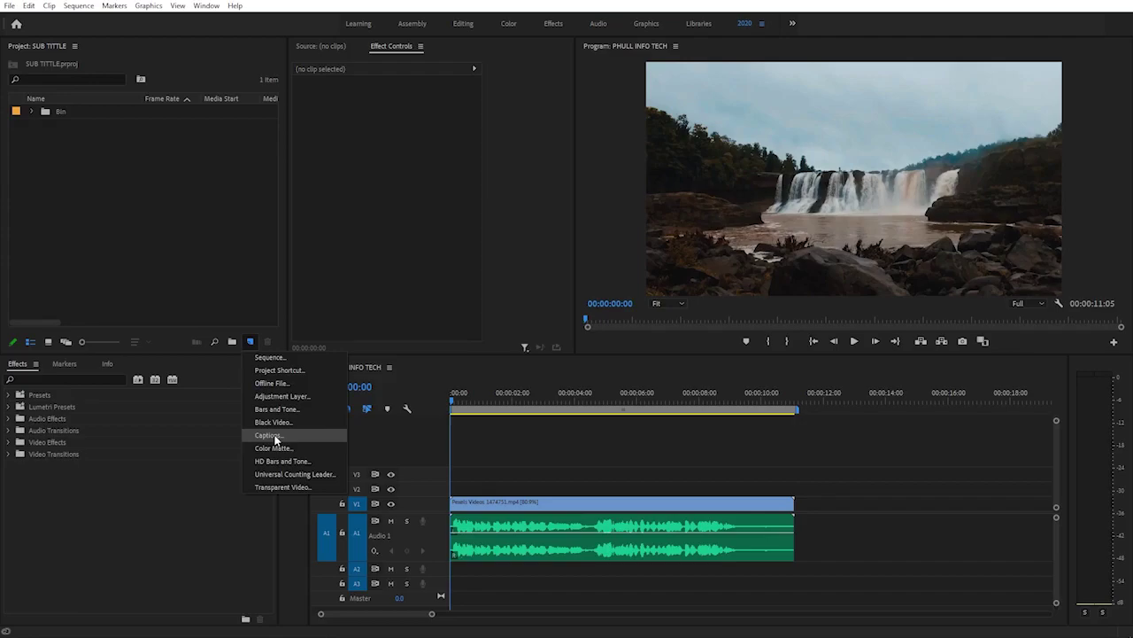
click(275, 436)
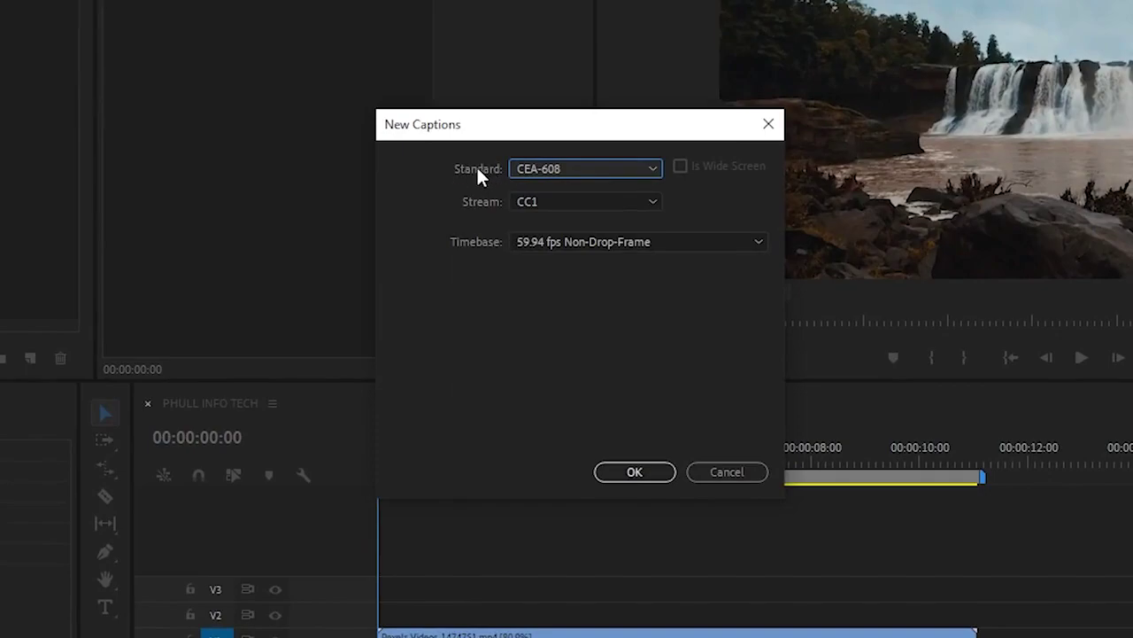
- Switch the standard to Open Captions at 1920×1080 and create the 59.94 fps captions item
click(551, 169)
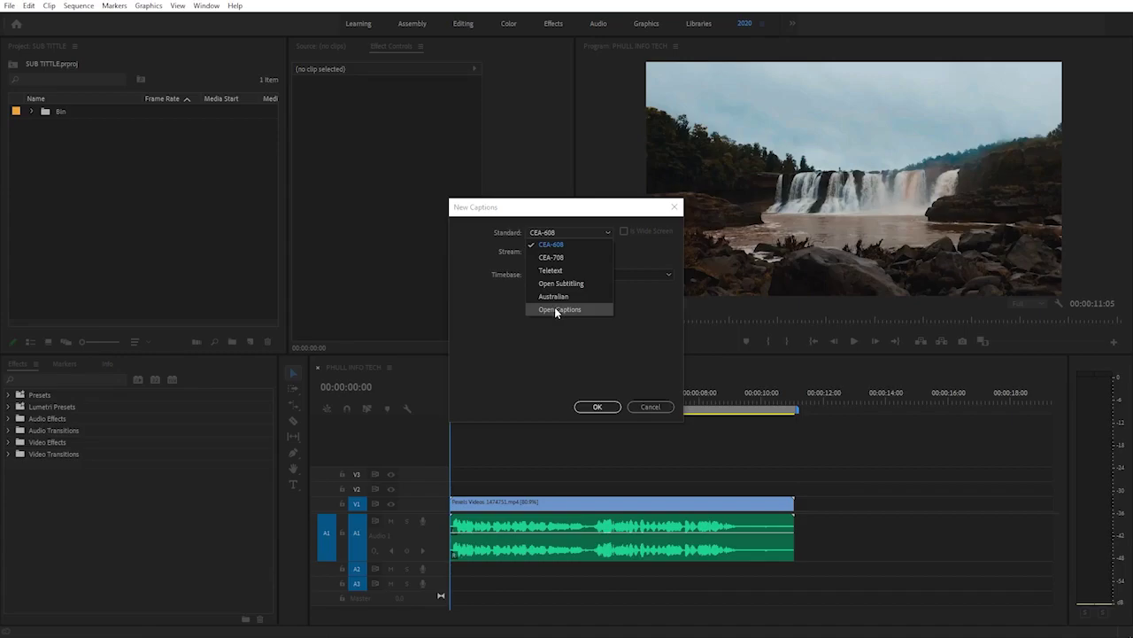
click(557, 310)
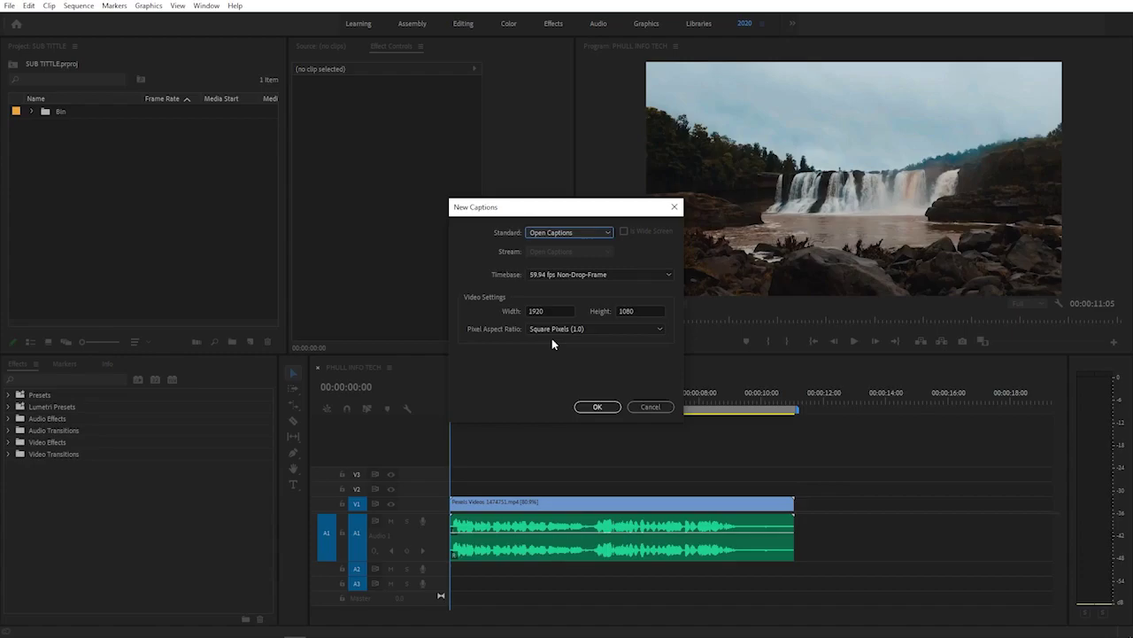
click(588, 406)
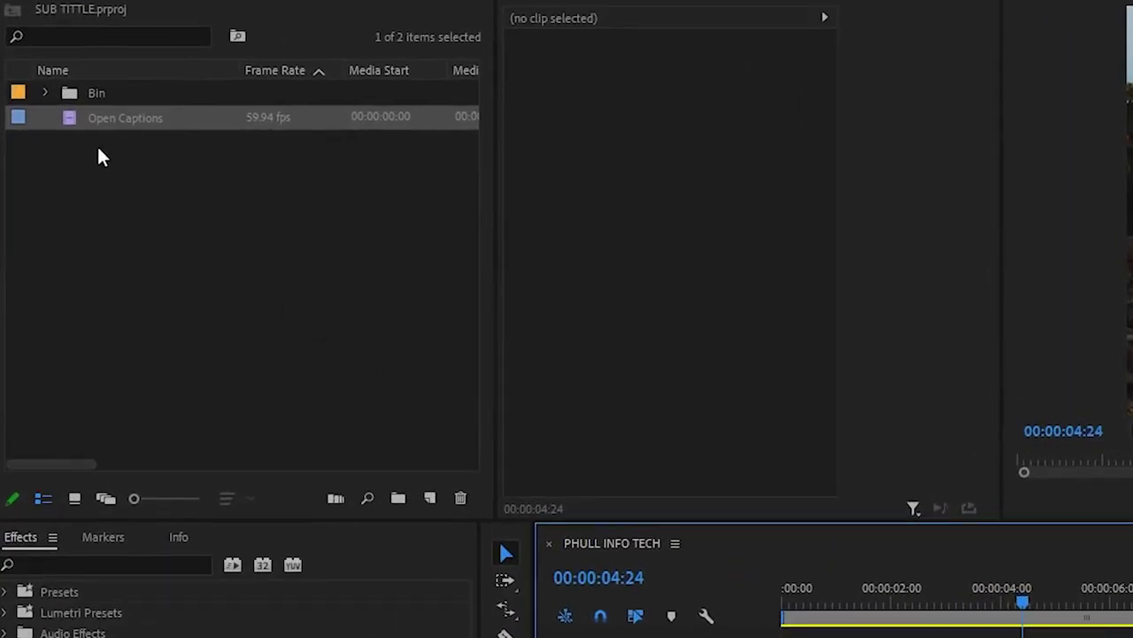
- Place Open Captions on V2 spanning the whole waterfall clip, then open its caption text
click(45, 126)
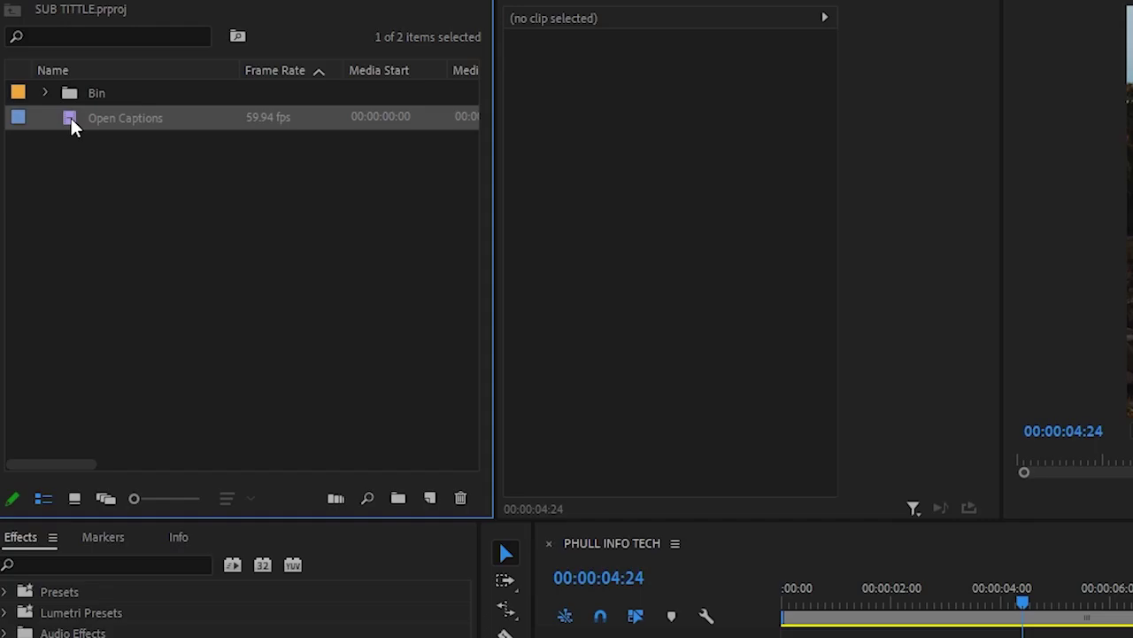
mouse_move(70, 118)
mouse_down()
mouse_move(470, 478)
mouse_move(461, 489)
mouse_up()
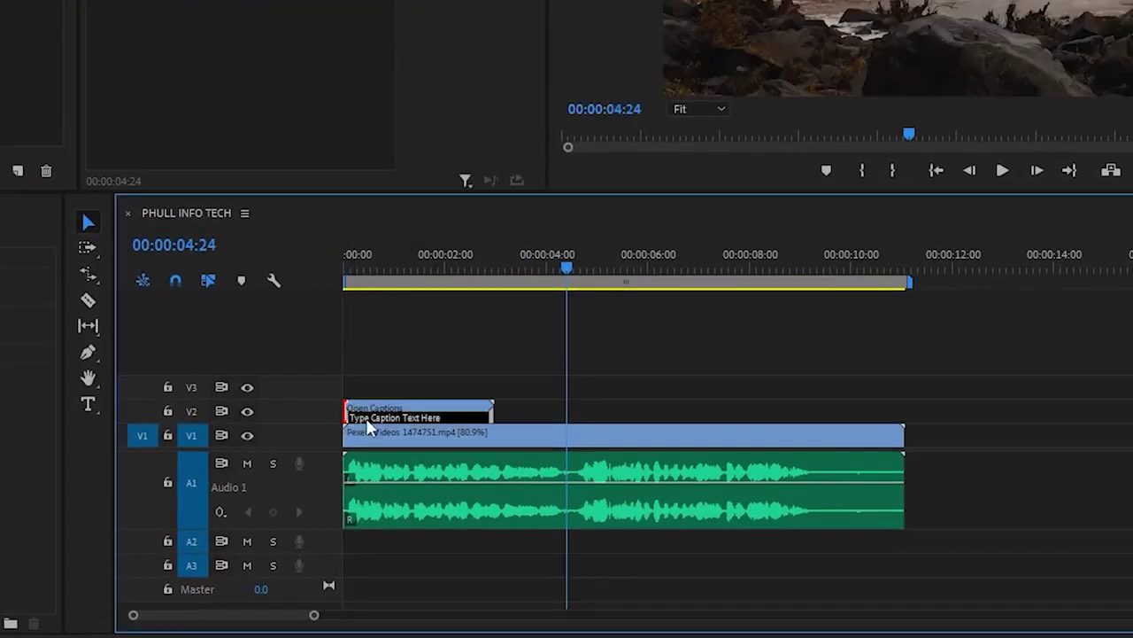
mouse_move(493, 412)
mouse_down()
mouse_move(919, 414)
mouse_move(905, 415)
mouse_up()
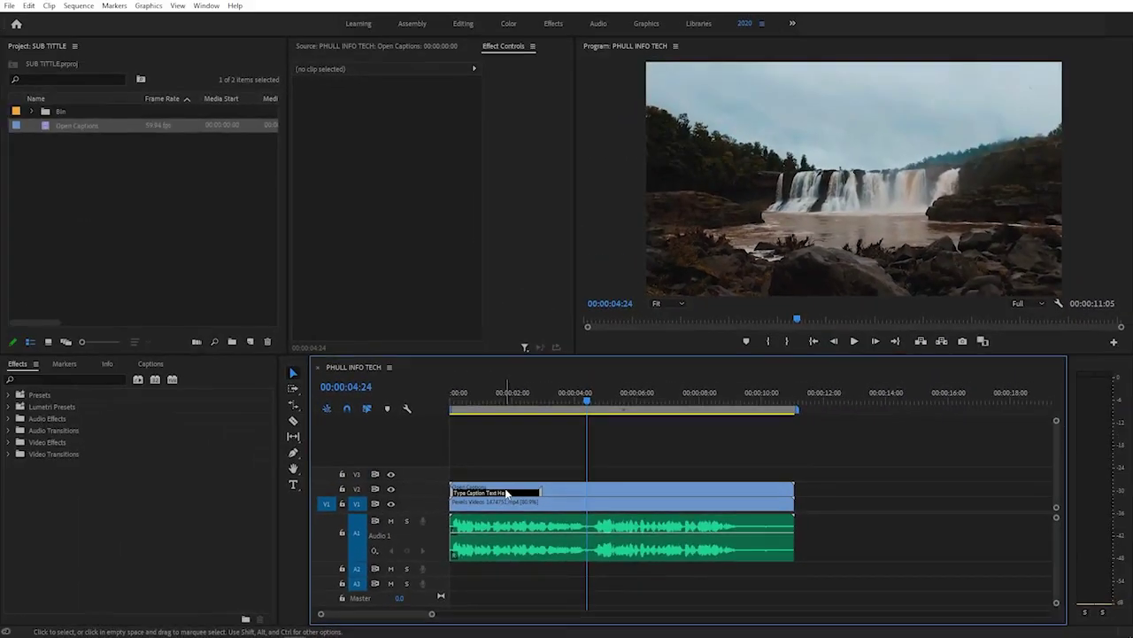
double_click(507, 494)
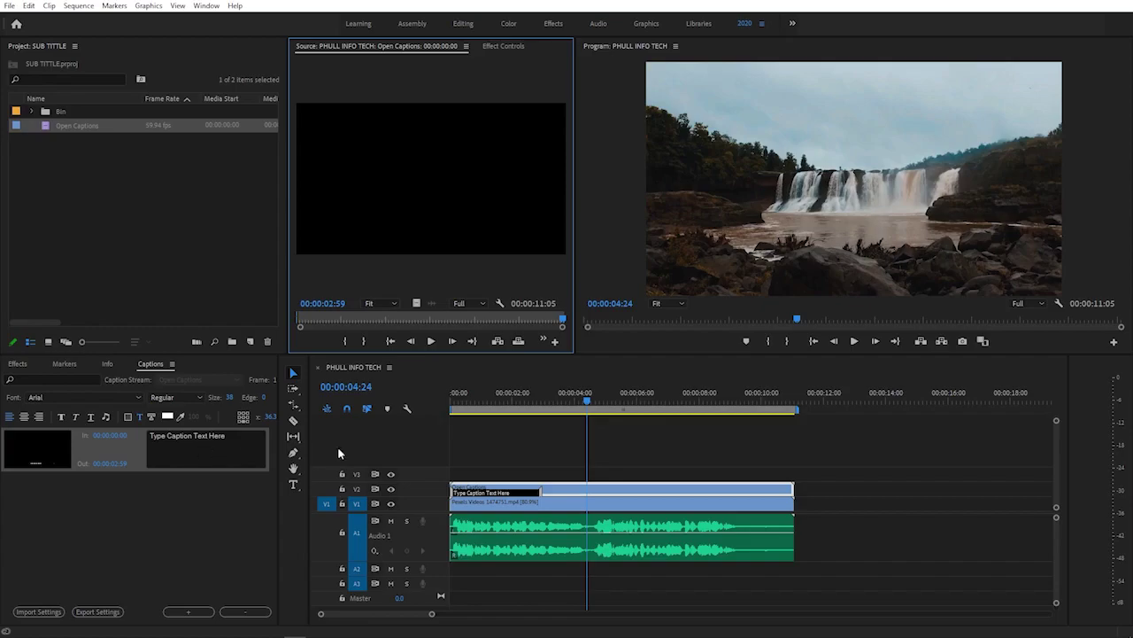
drag(586, 402, 444, 425)
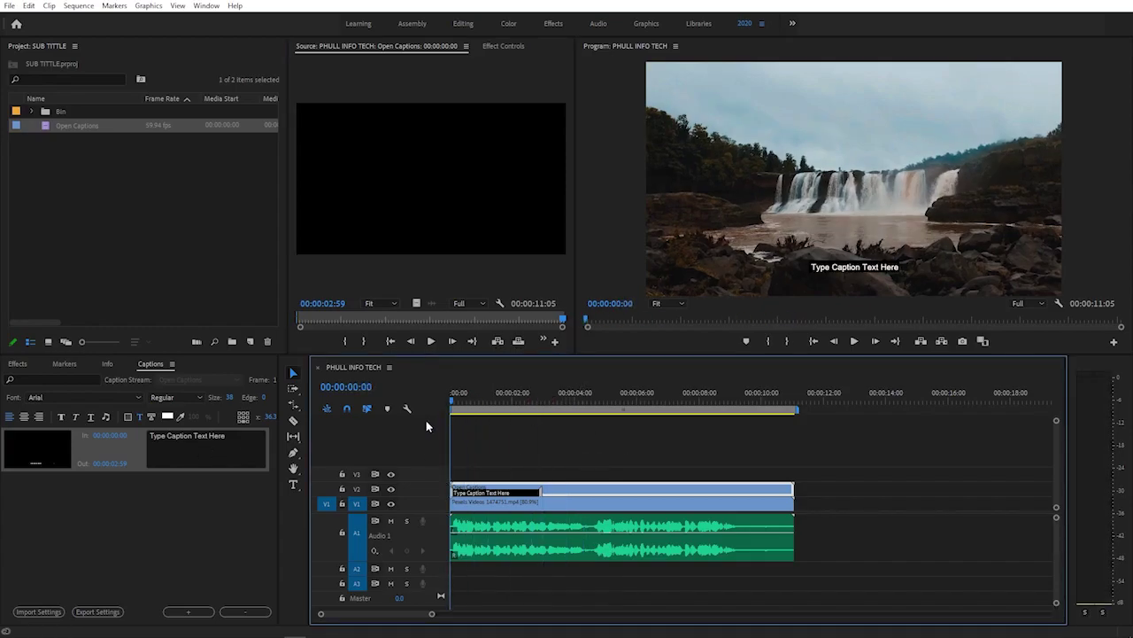
- Preview playback, then extend the first caption's end to the playhead at 00:00:04:35
key(space)
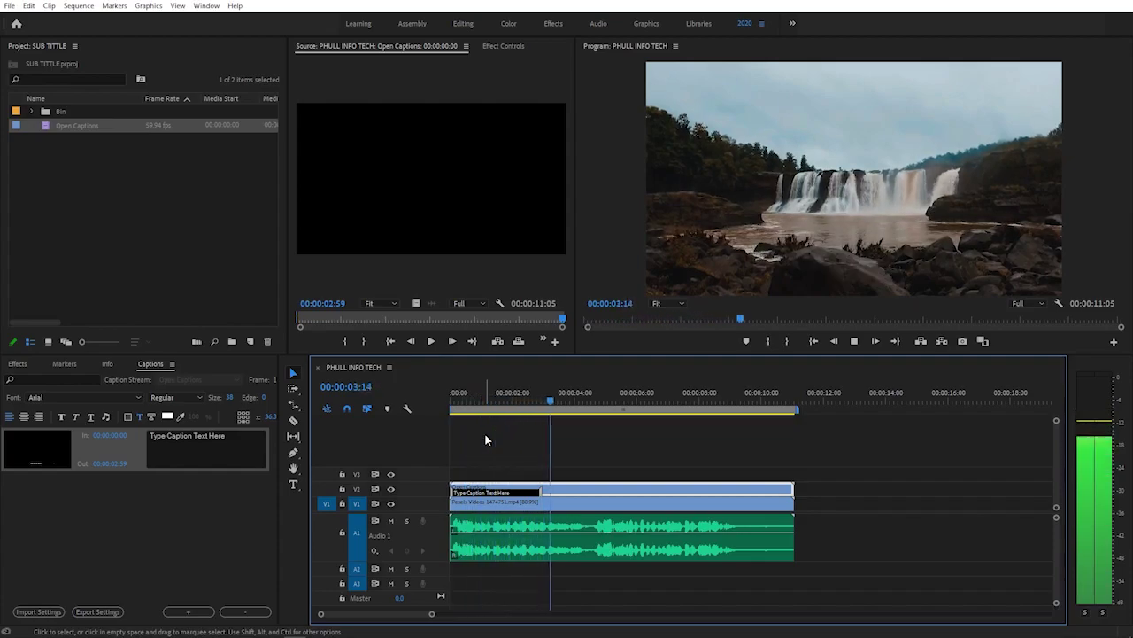
key(space)
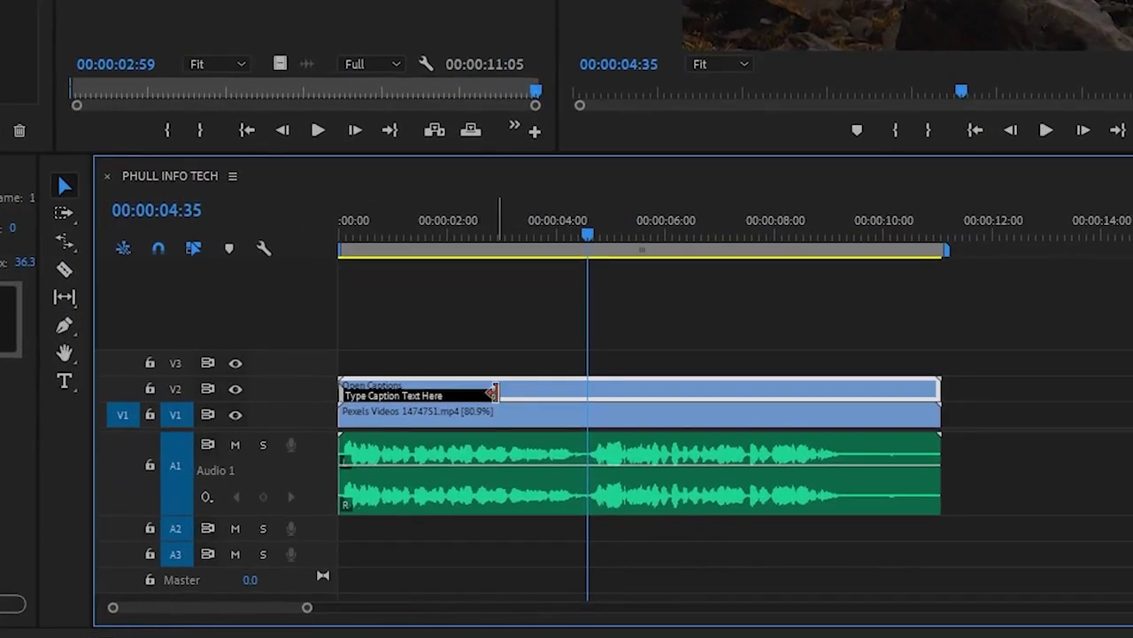
click(492, 390)
drag(494, 392, 575, 394)
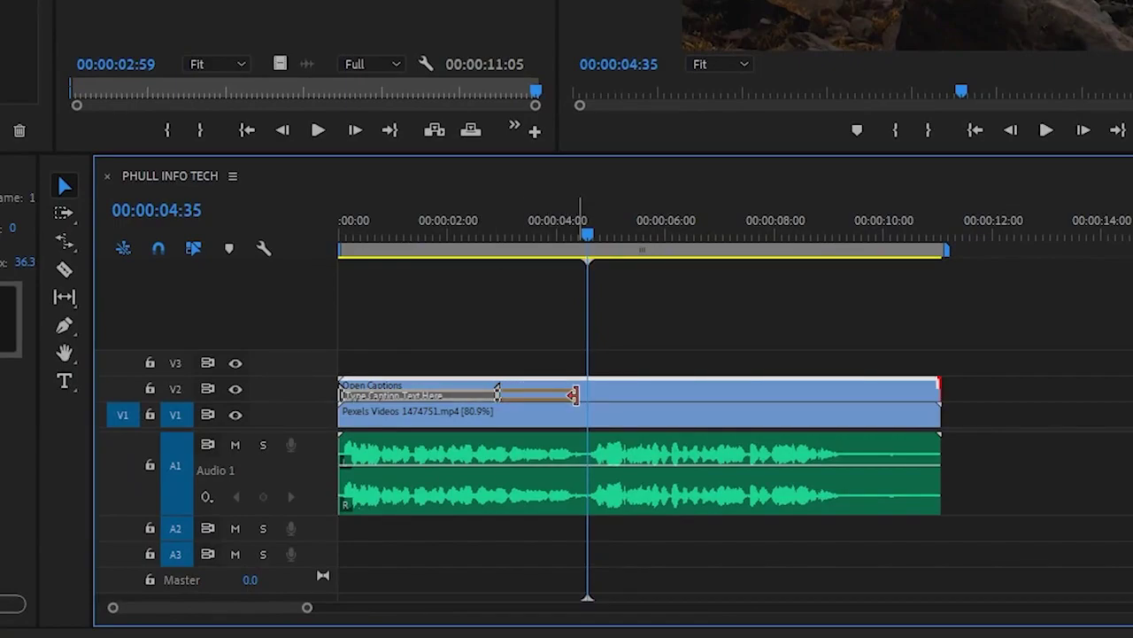
drag(575, 395, 577, 398)
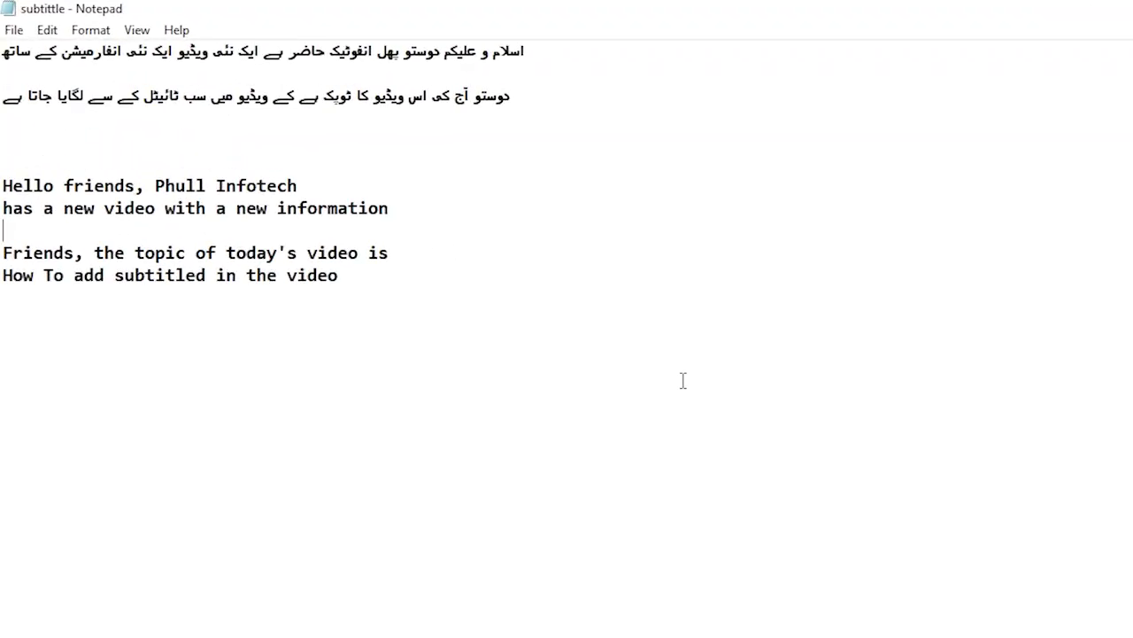
- Copy the two English 'Hello friends…' lines from the Notepad subtitle file
click(7, 188)
drag(16, 189, 388, 209)
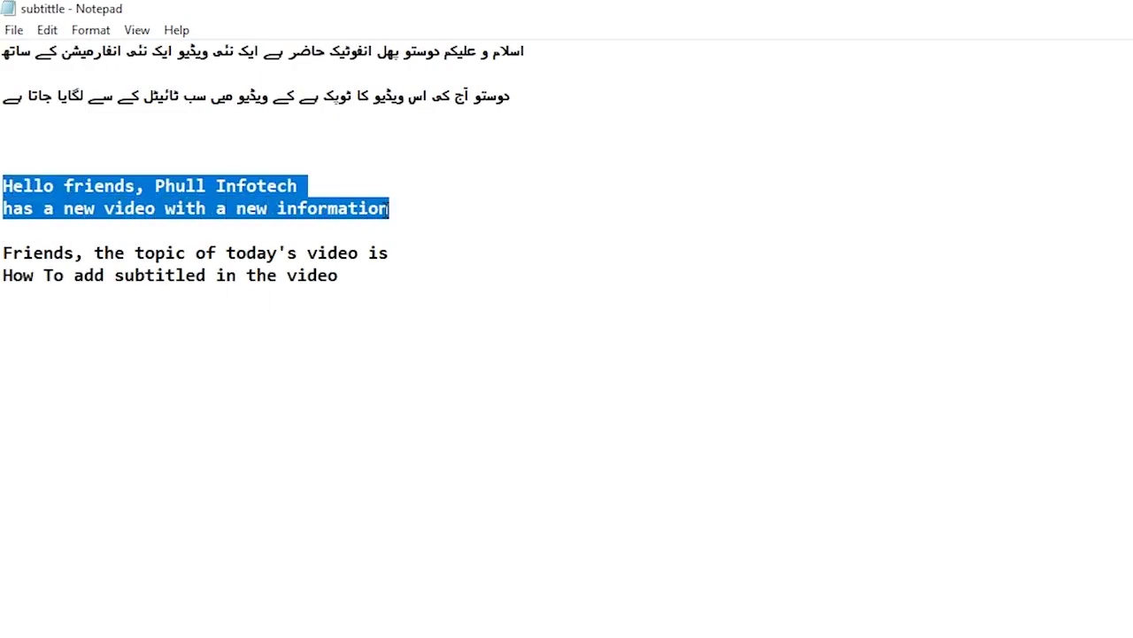
right_click(266, 200)
click(312, 263)
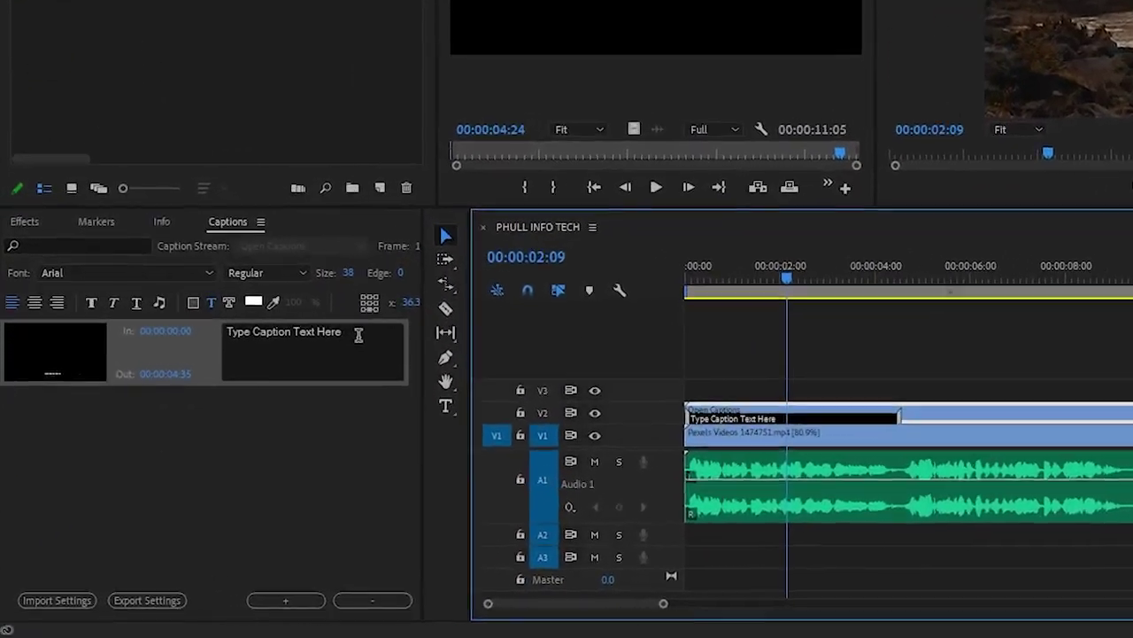
- Replace 'Type Caption Text Here' with the pasted 'Hello friends…' lines
click(237, 439)
drag(235, 437, 150, 435)
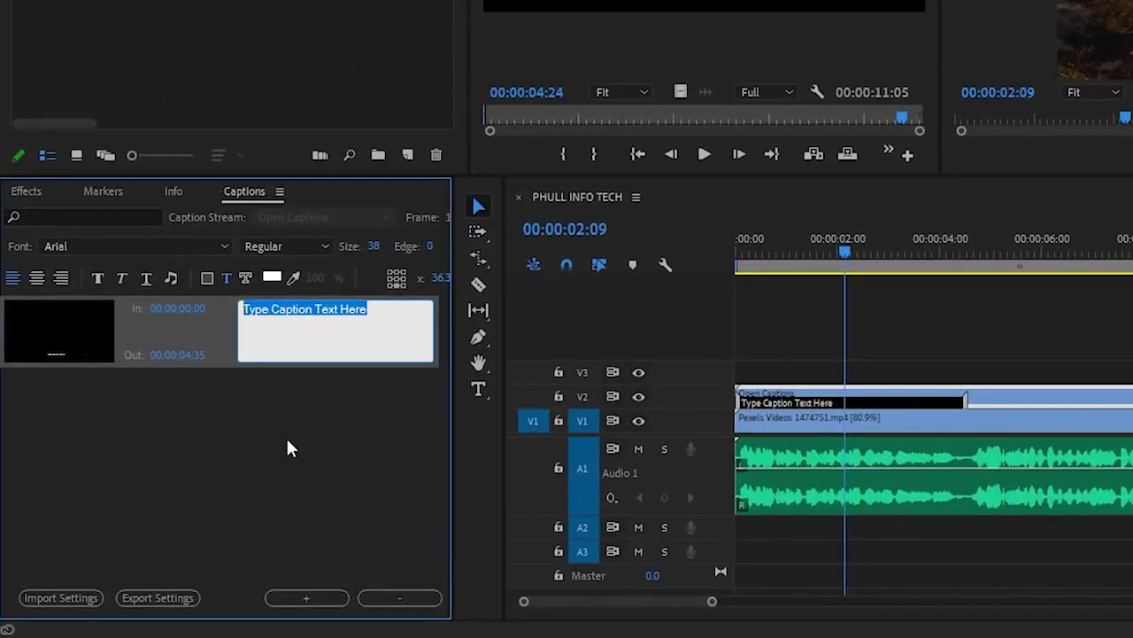
key(ctrl+v)
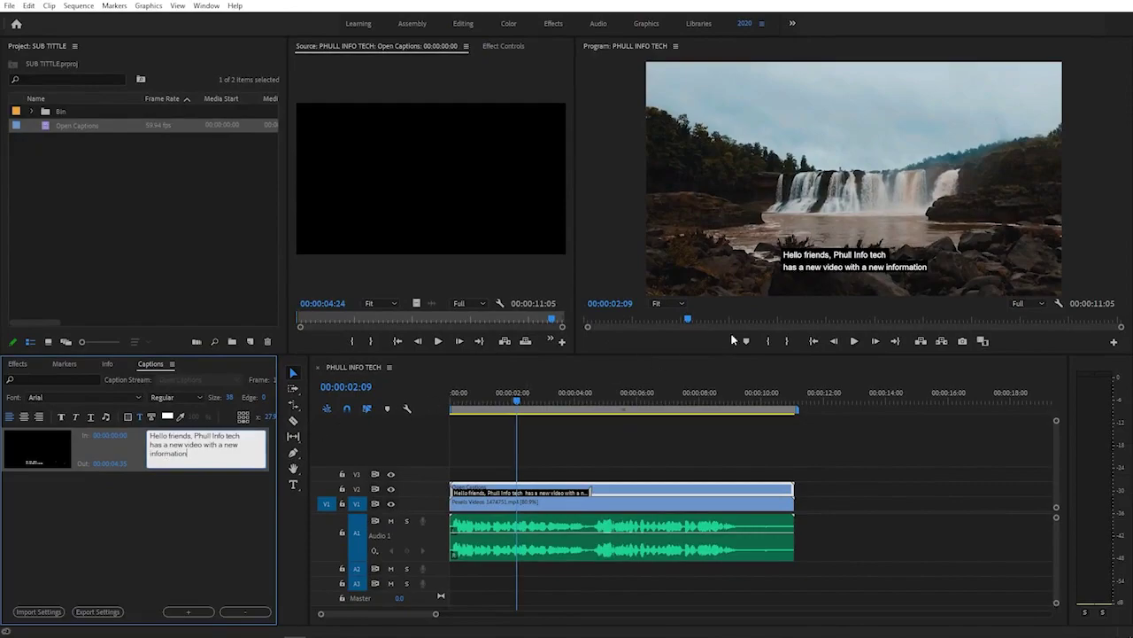
click(836, 258)
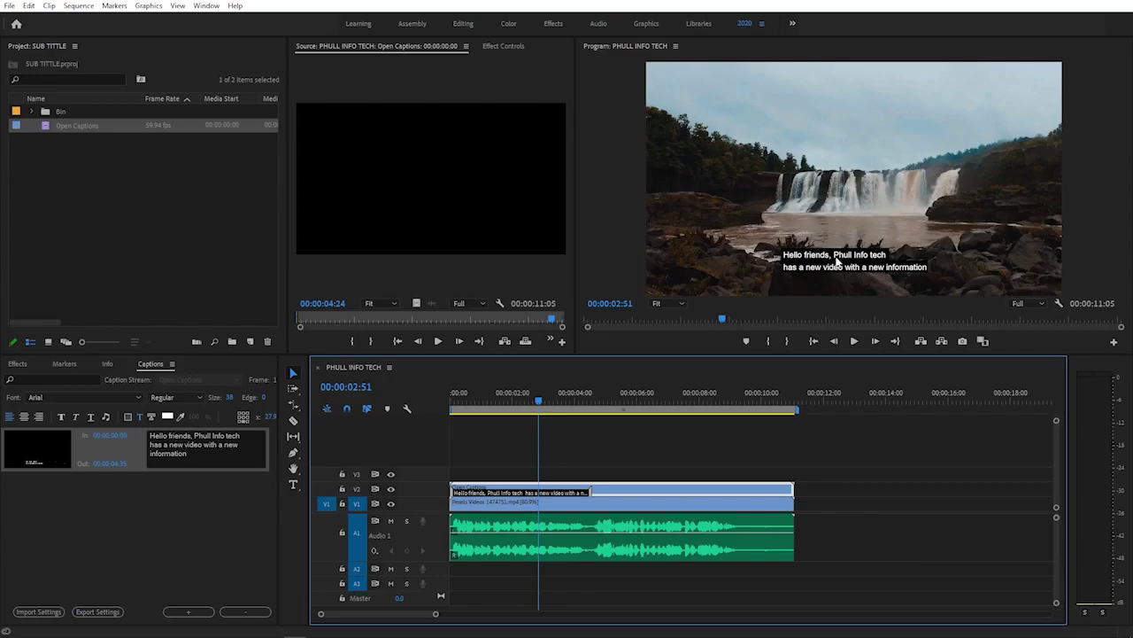
- Play the sequence from about 4 seconds to check the new caption
click(595, 401)
key(space)
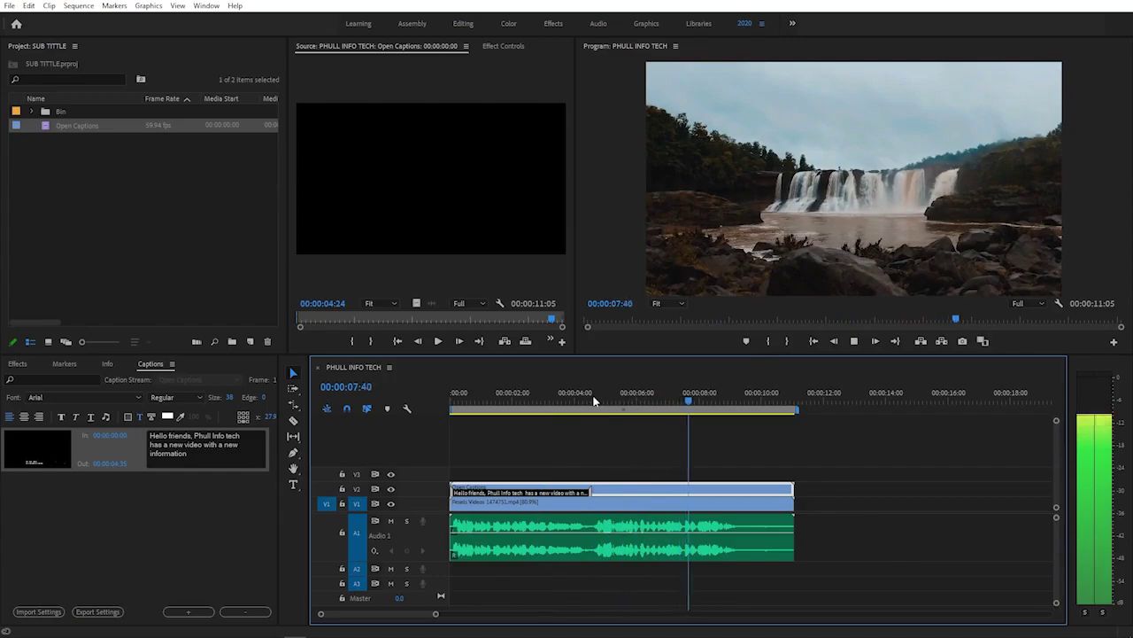
key(space)
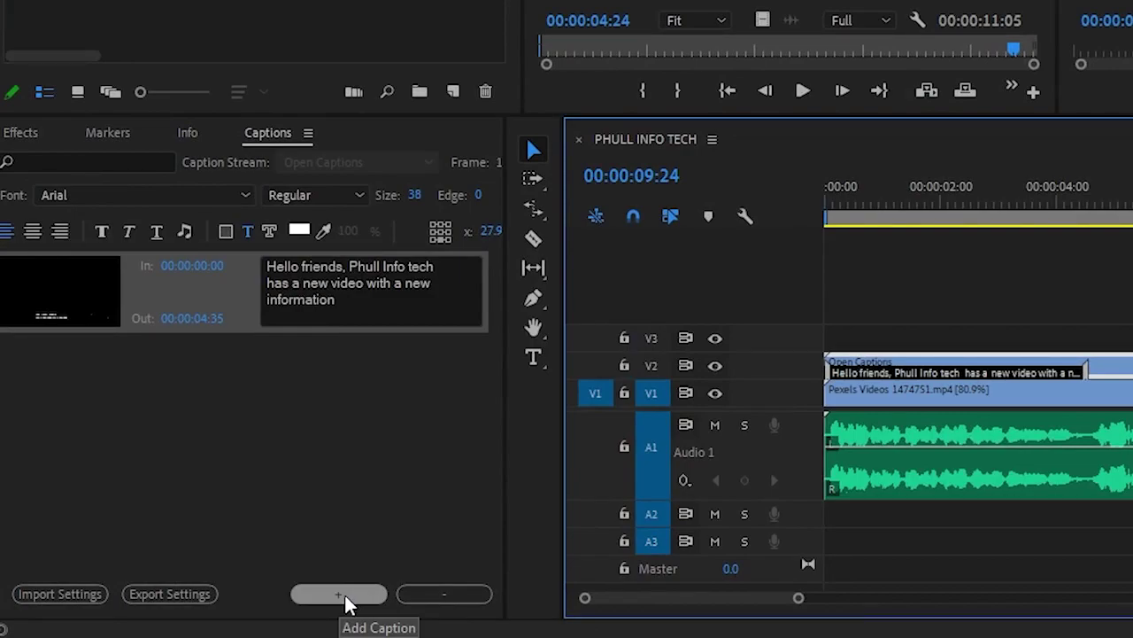
- Add a second caption and extend it to about 10 seconds
click(347, 600)
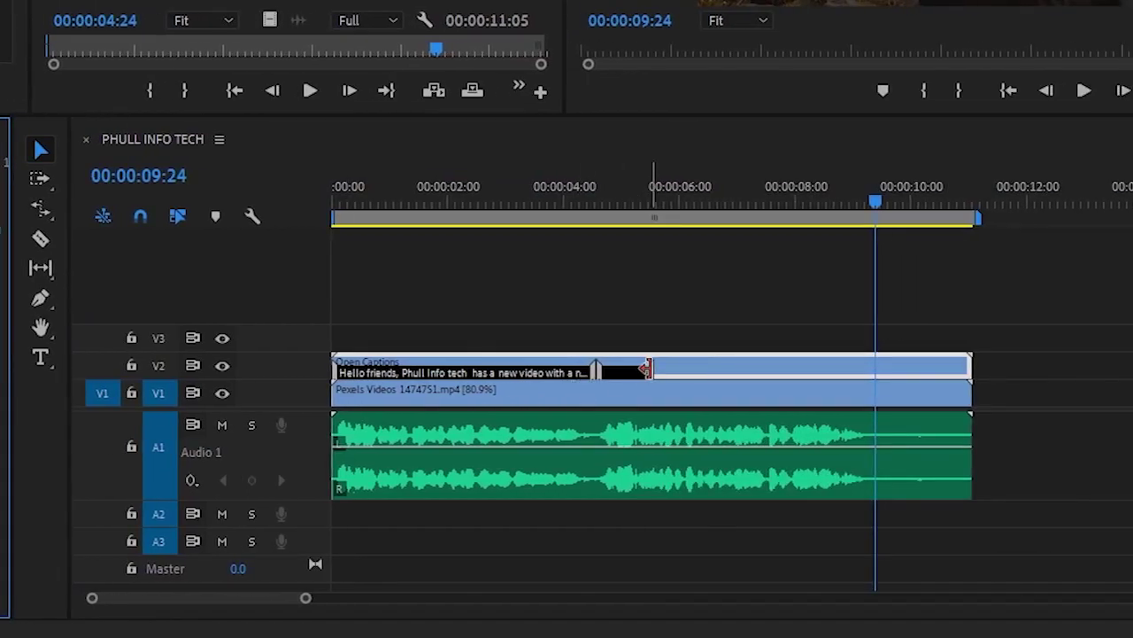
drag(647, 370, 865, 370)
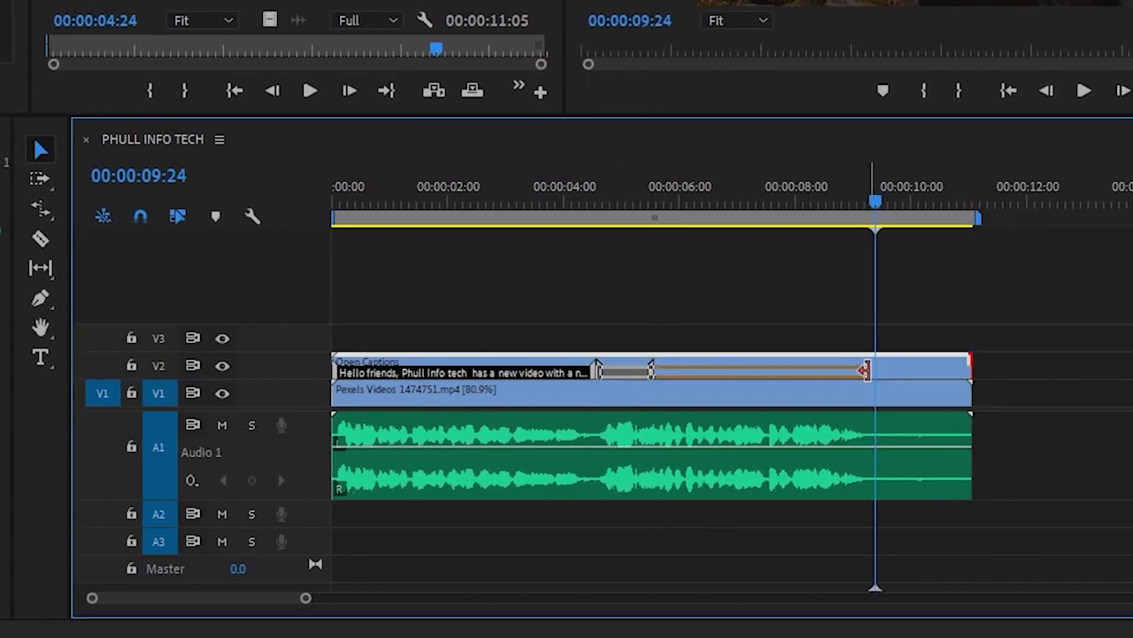
drag(865, 370, 872, 370)
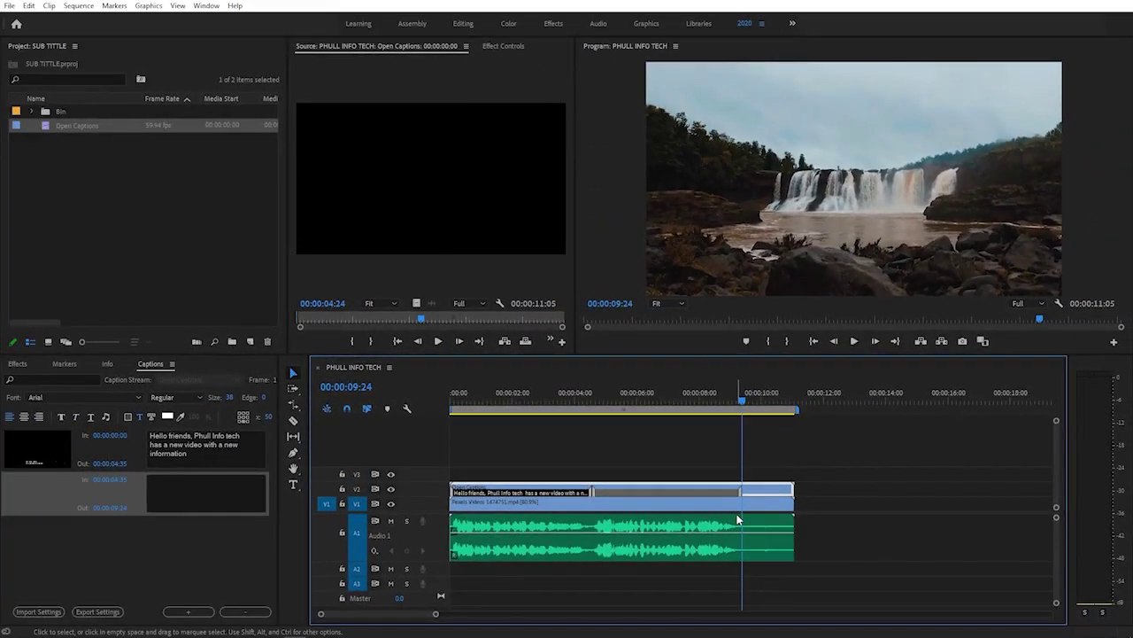
- Paste the 'Friends, the topic of today's video…' lines from Notepad into the second caption
drag(65, 160, 209, 165)
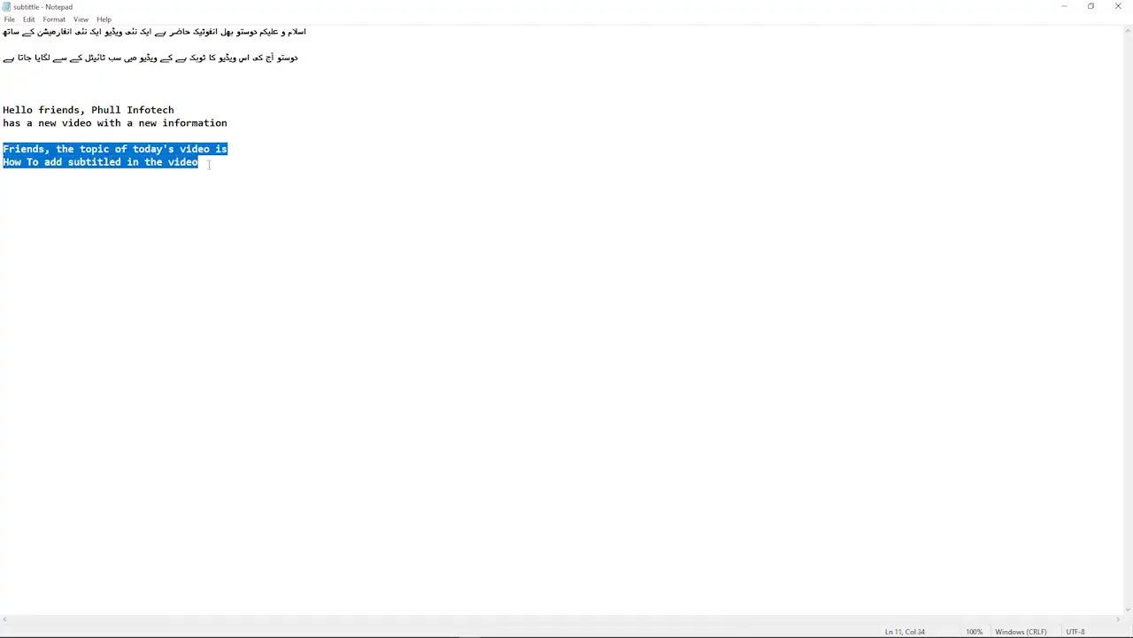
right_click(188, 157)
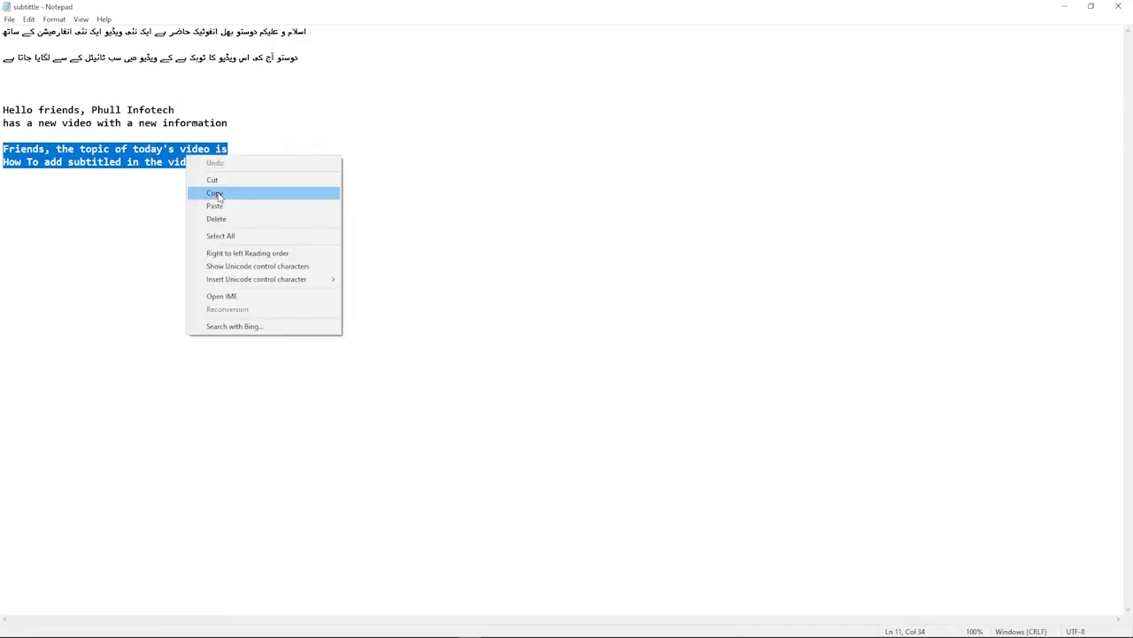
click(215, 193)
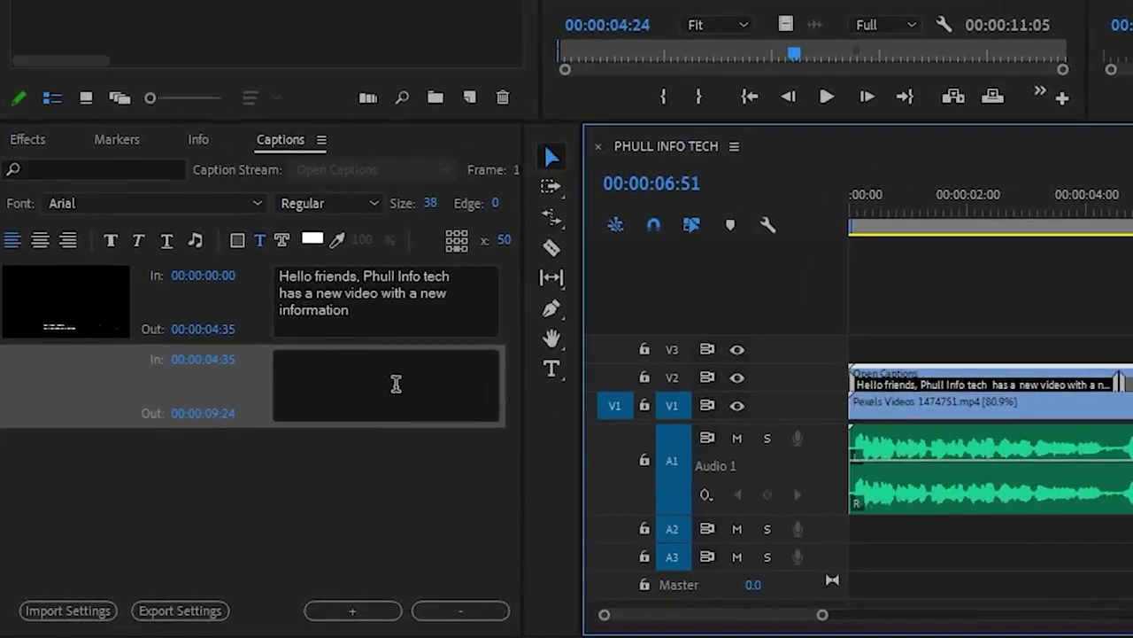
click(376, 376)
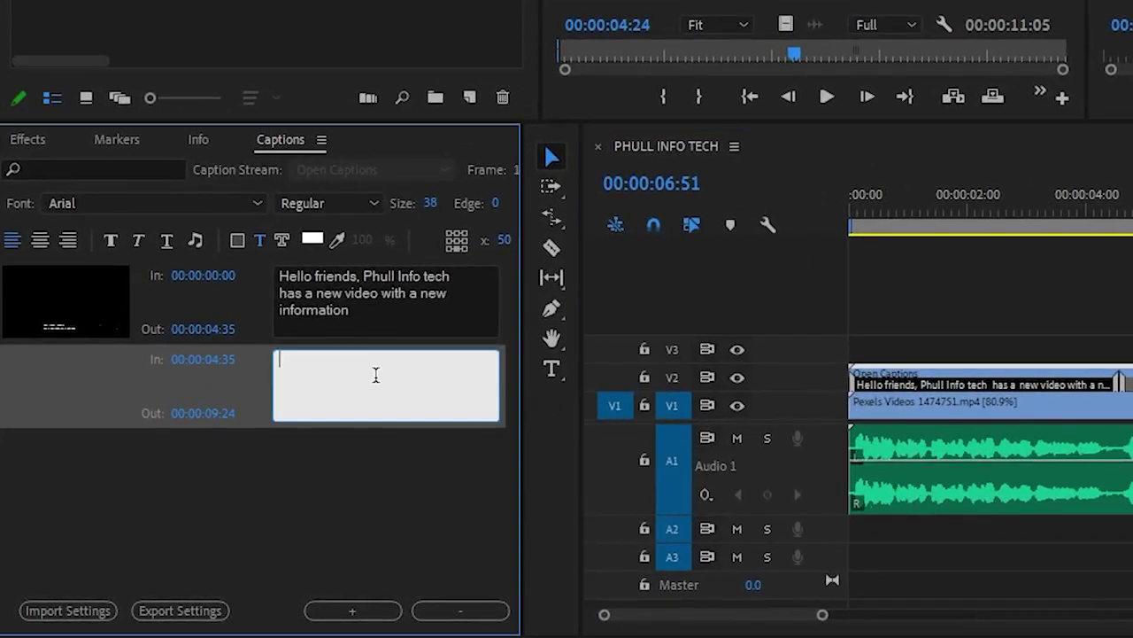
right_click(376, 377)
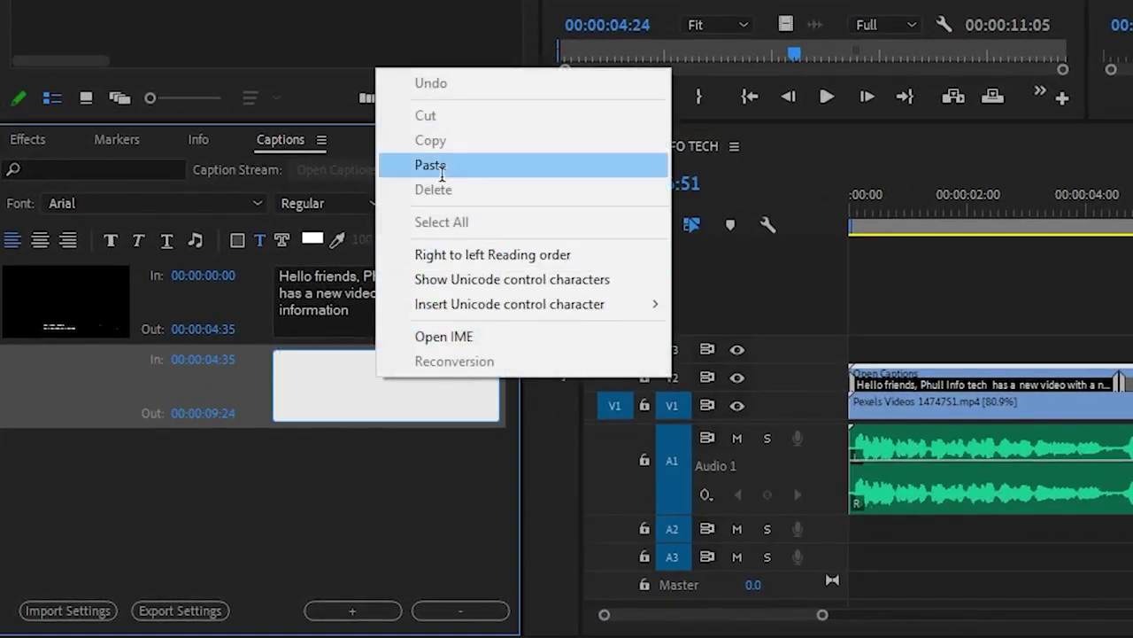
click(432, 165)
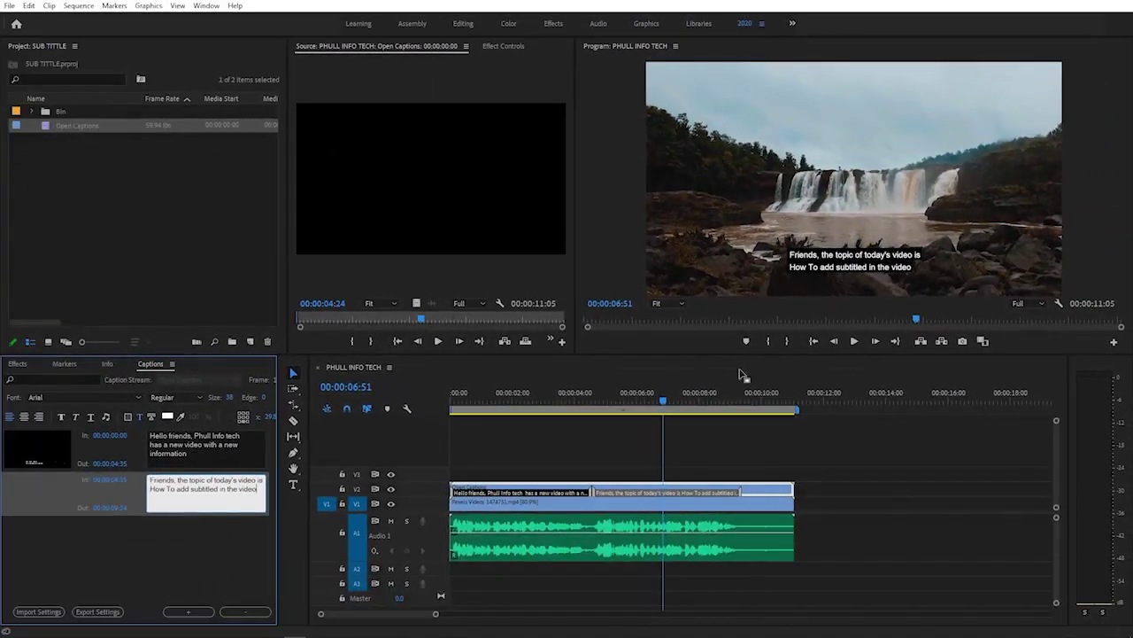
drag(663, 400, 433, 434)
key(space)
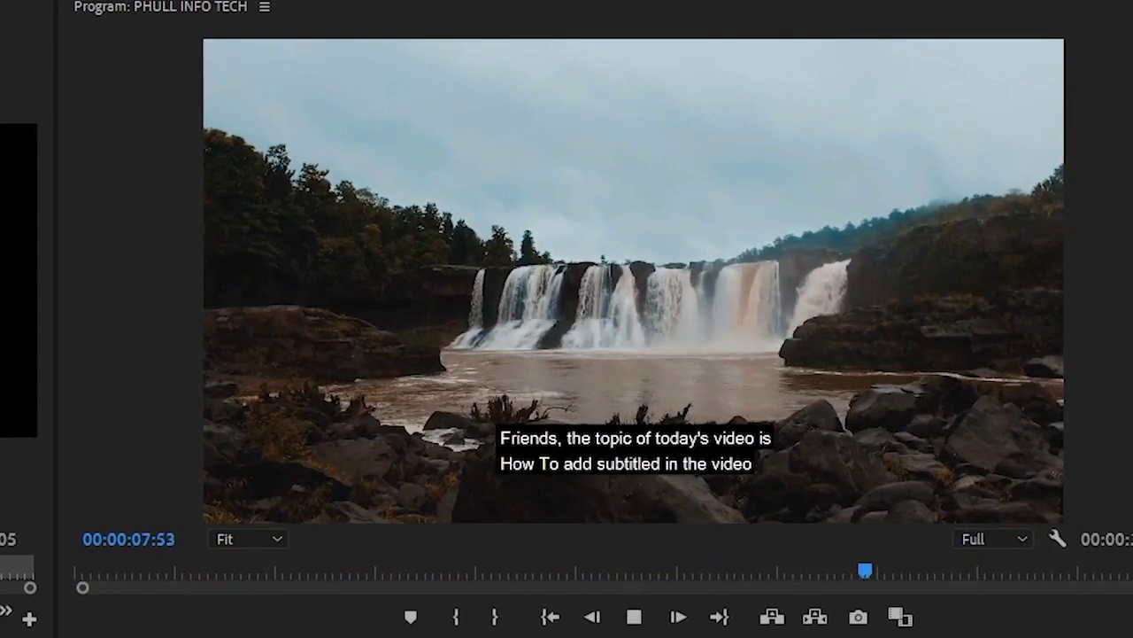
key(space)
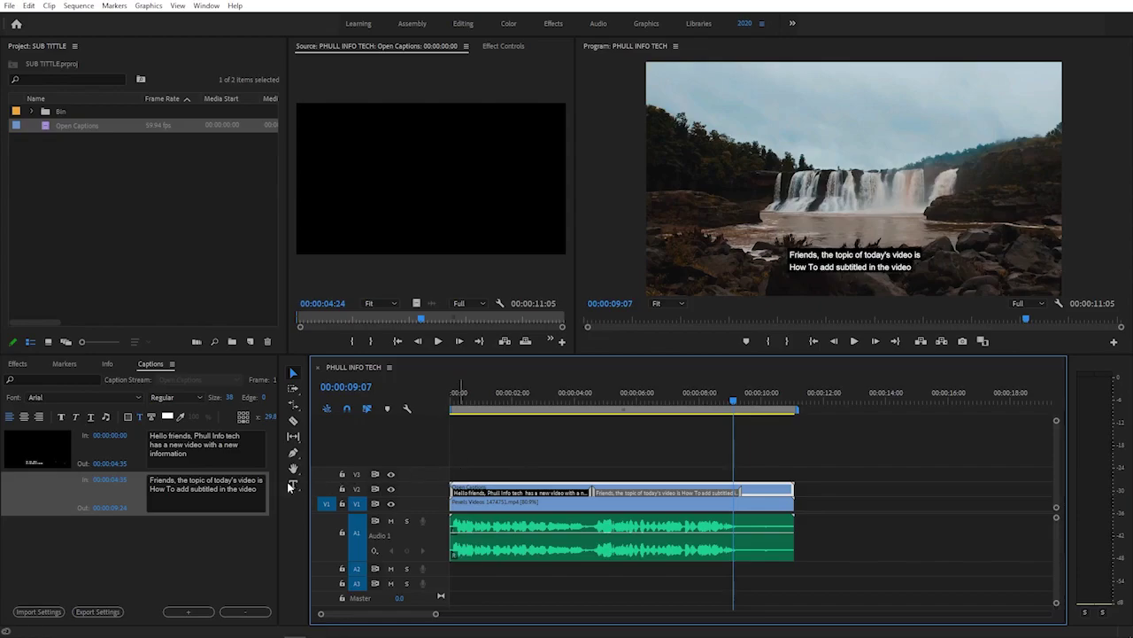
- Try left and right alignment, keep centred, and apply bold, italic and underline styling
click(195, 523)
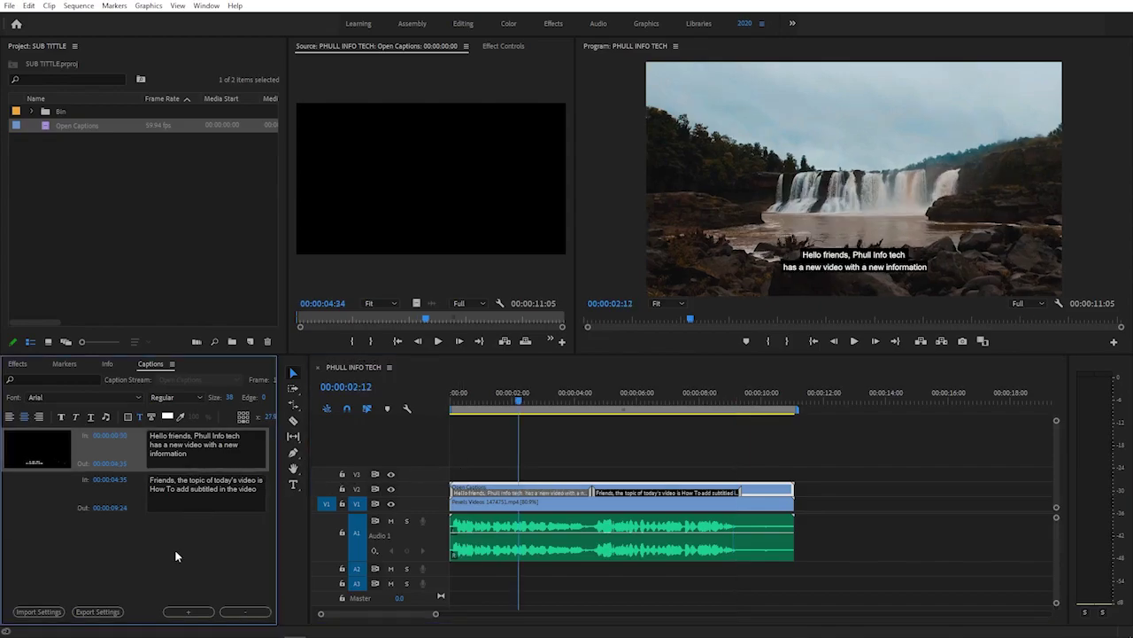
click(13, 418)
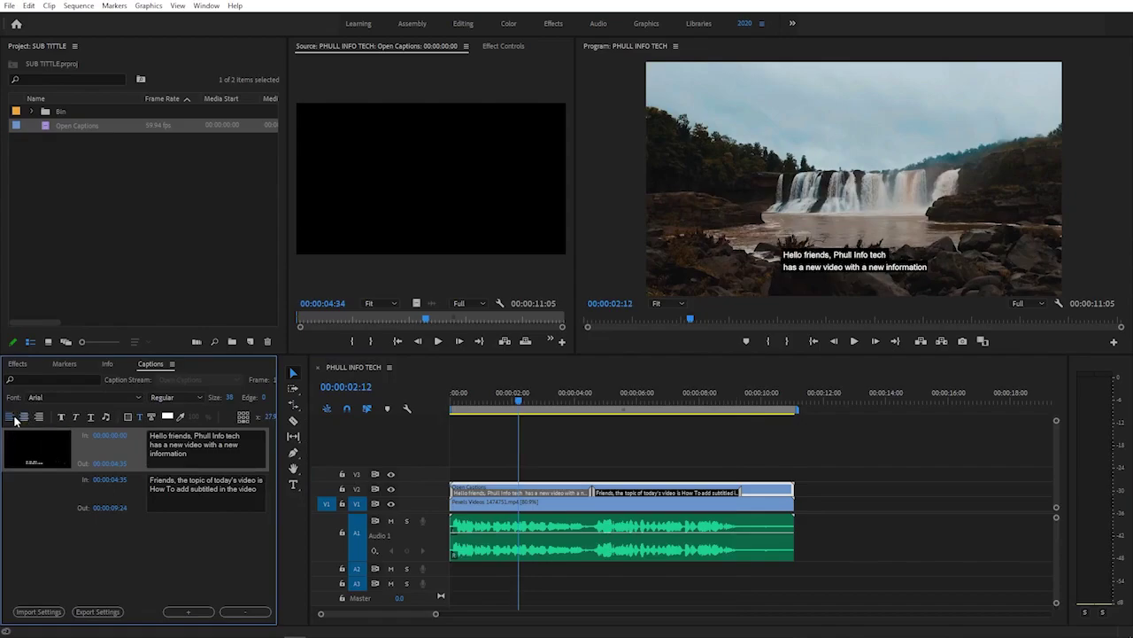
click(24, 416)
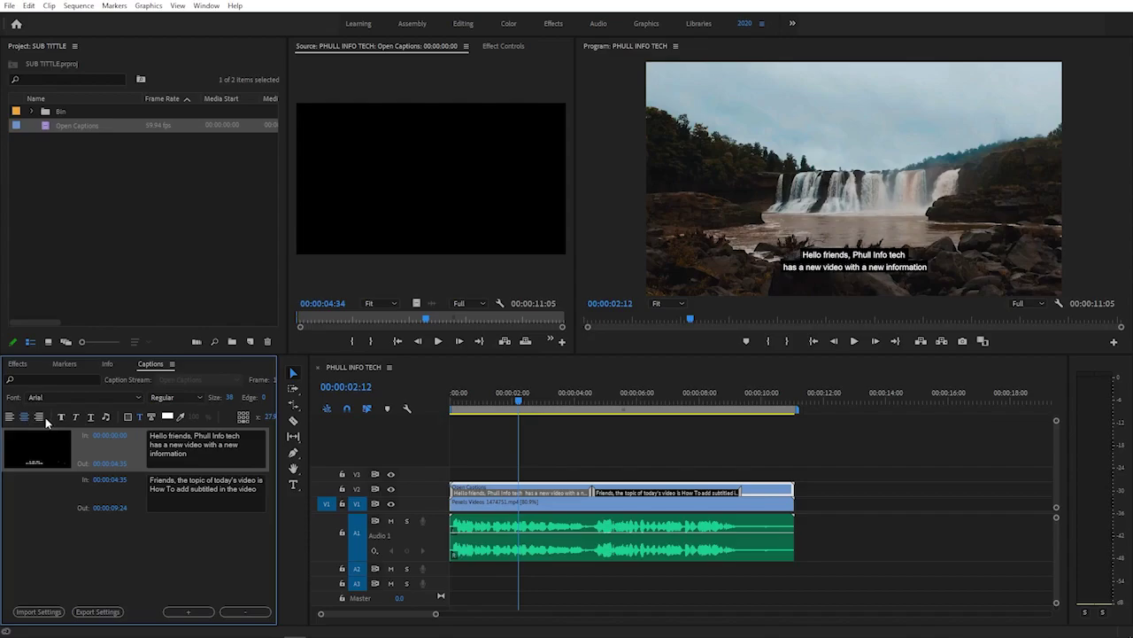
click(40, 418)
click(24, 417)
click(62, 417)
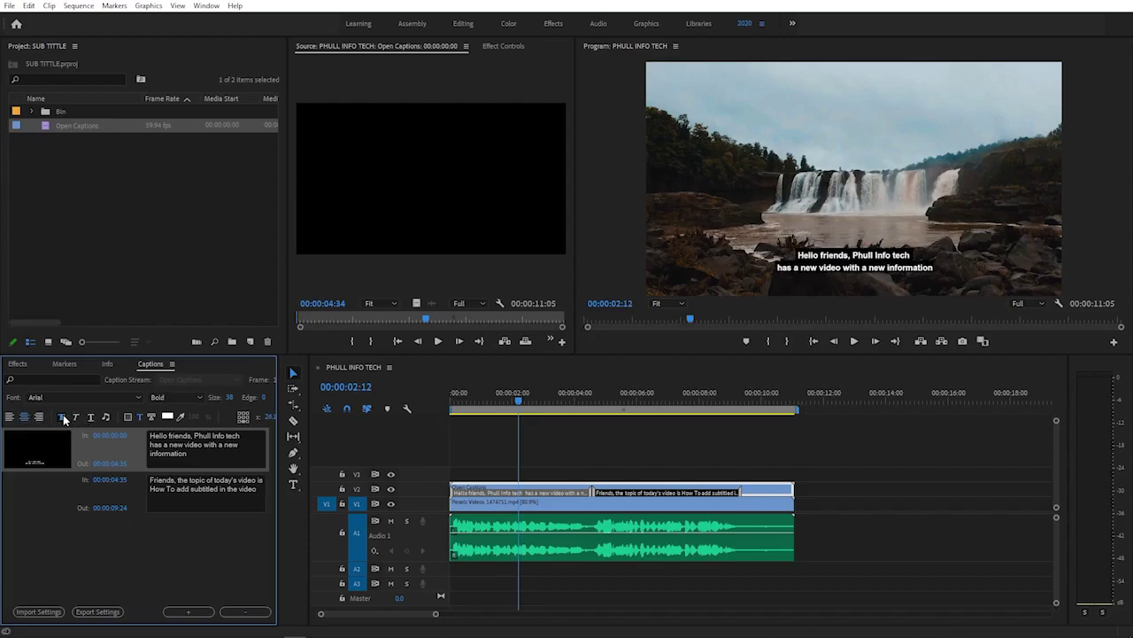
click(76, 417)
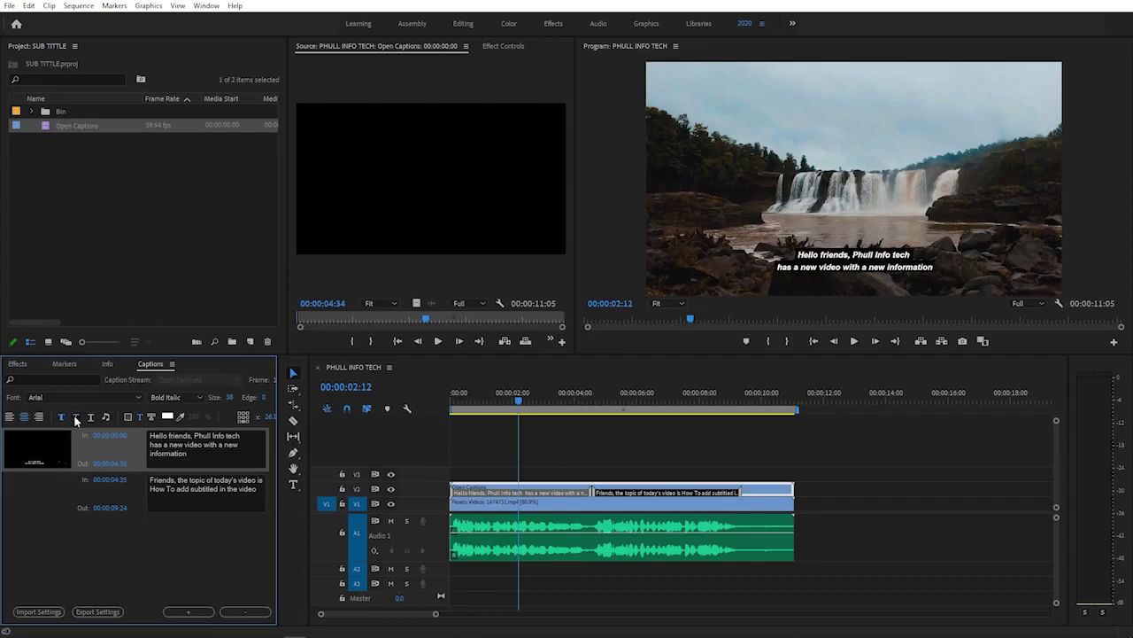
click(89, 417)
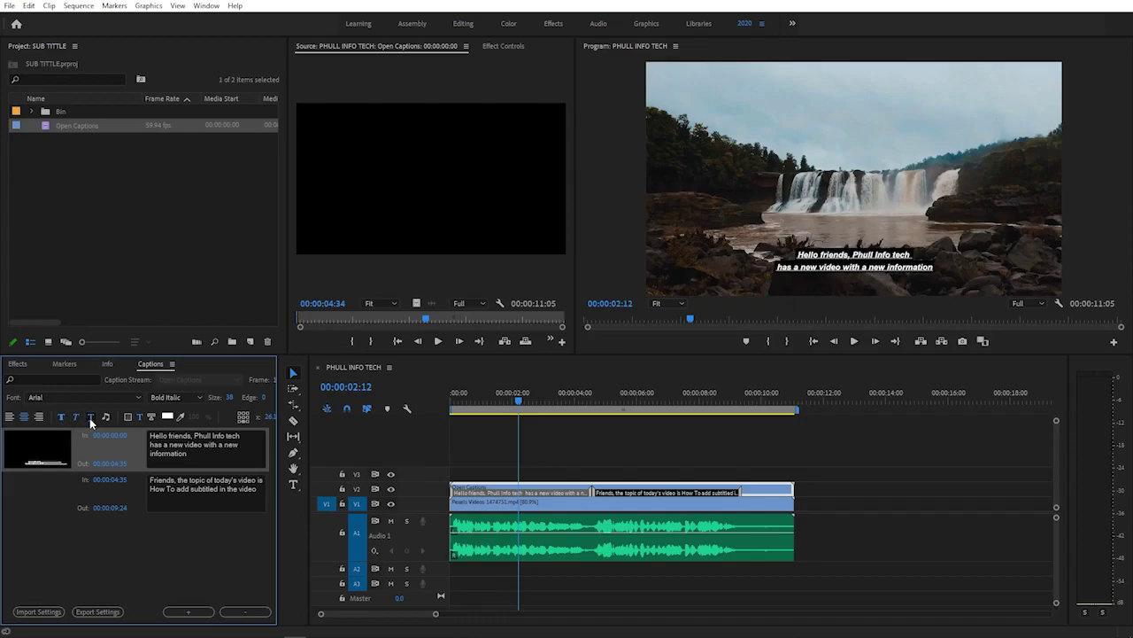
click(90, 418)
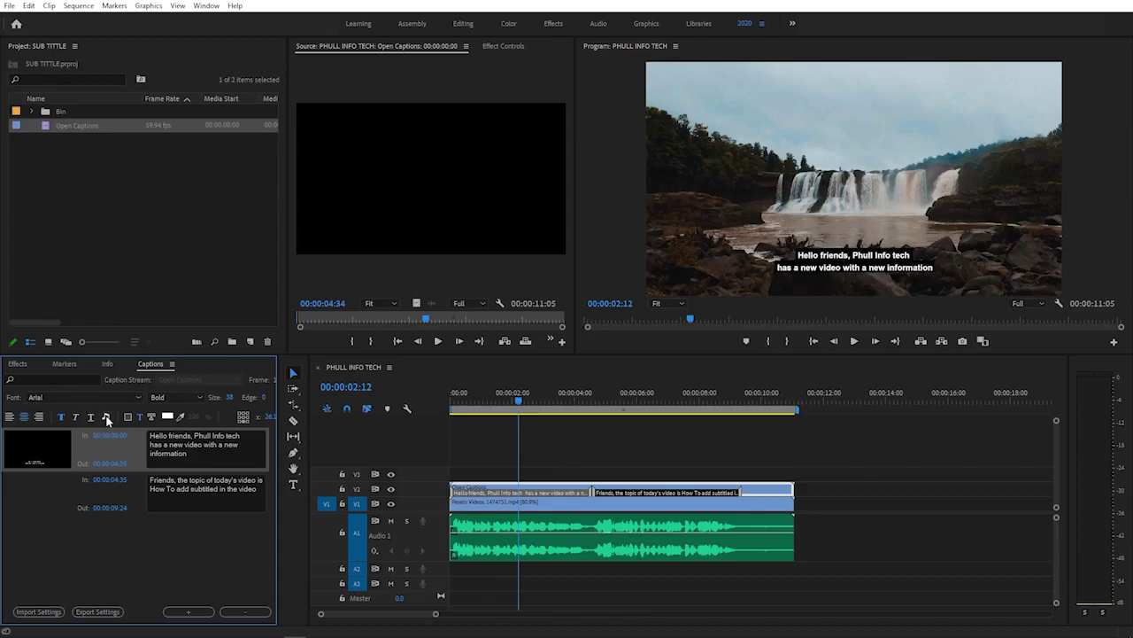
- Turn on a caption background, try red, then set it to black
click(128, 418)
click(168, 417)
click(214, 255)
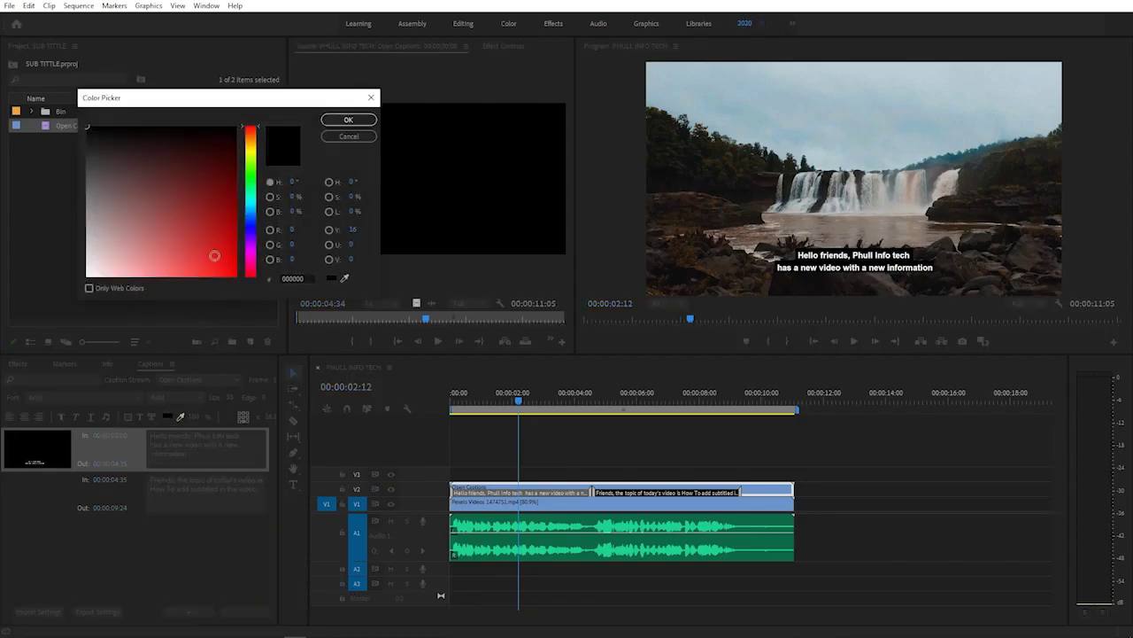
click(345, 120)
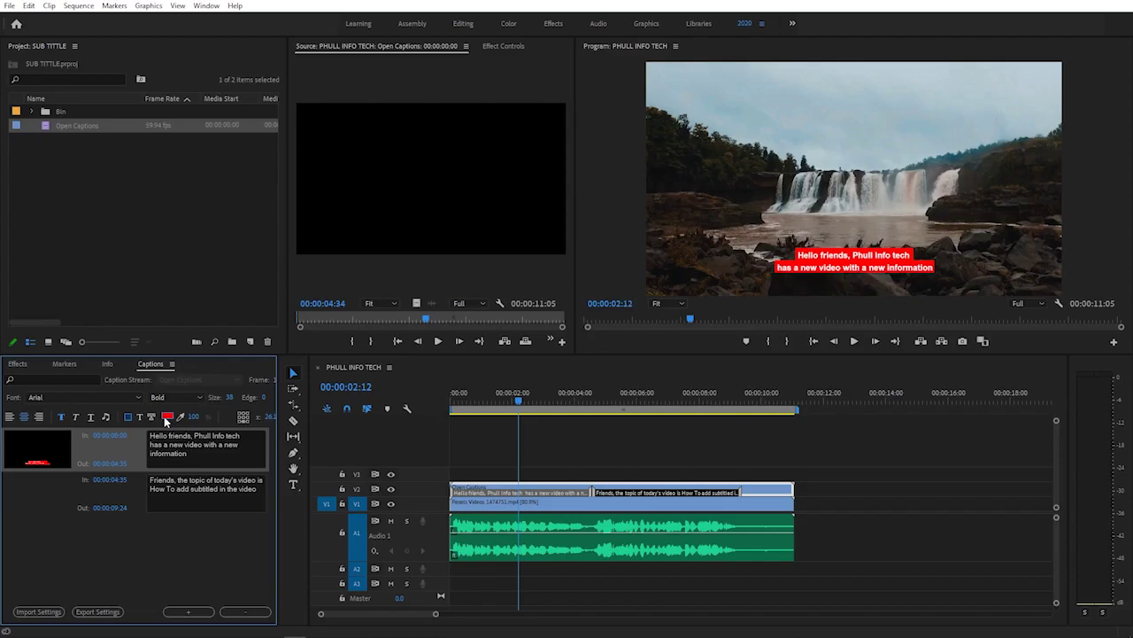
click(167, 418)
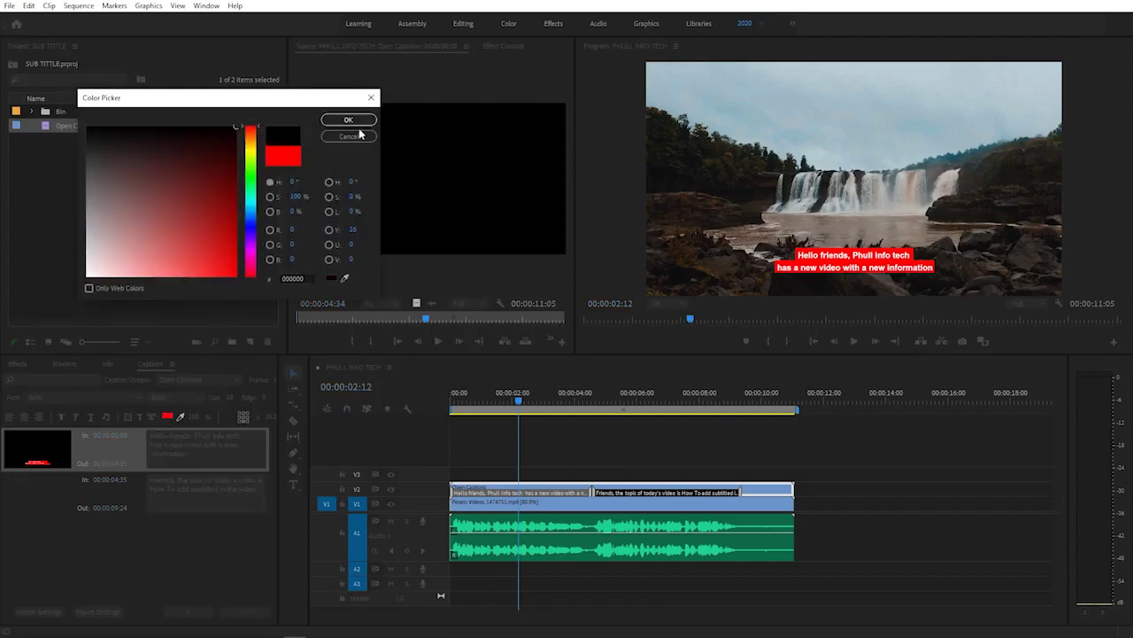
click(348, 120)
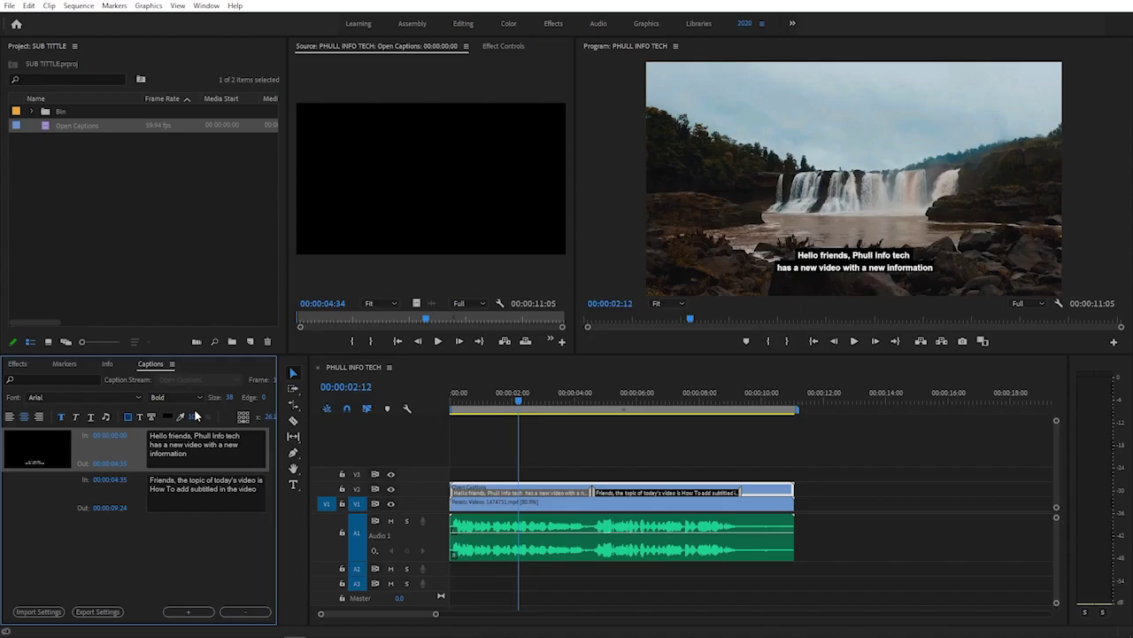
click(141, 417)
click(168, 417)
drag(217, 257, 260, 301)
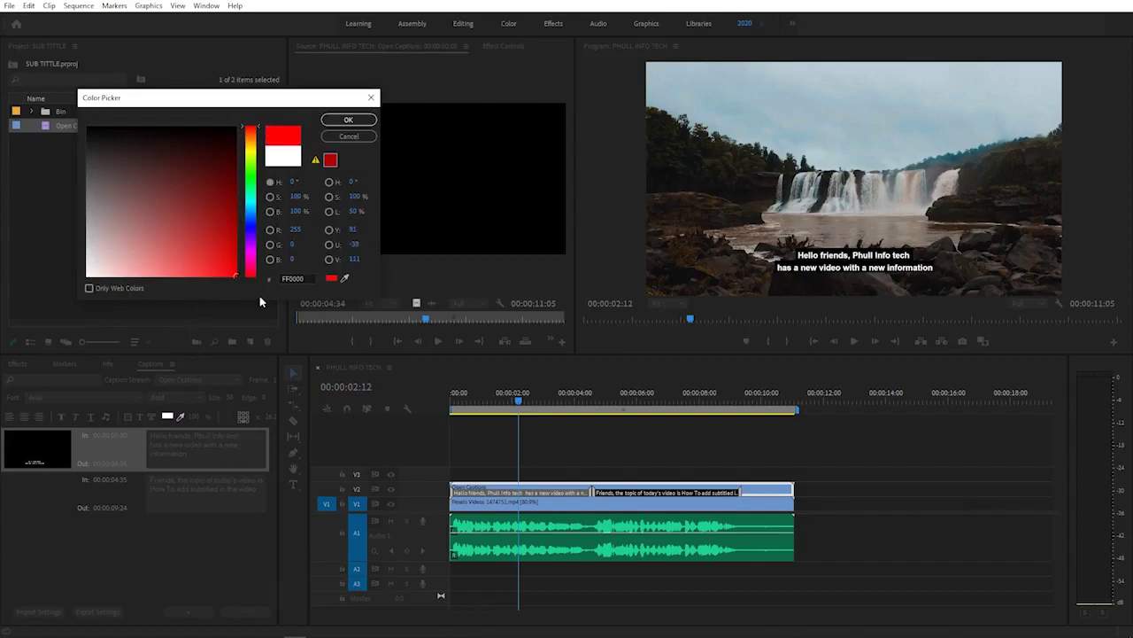
click(343, 120)
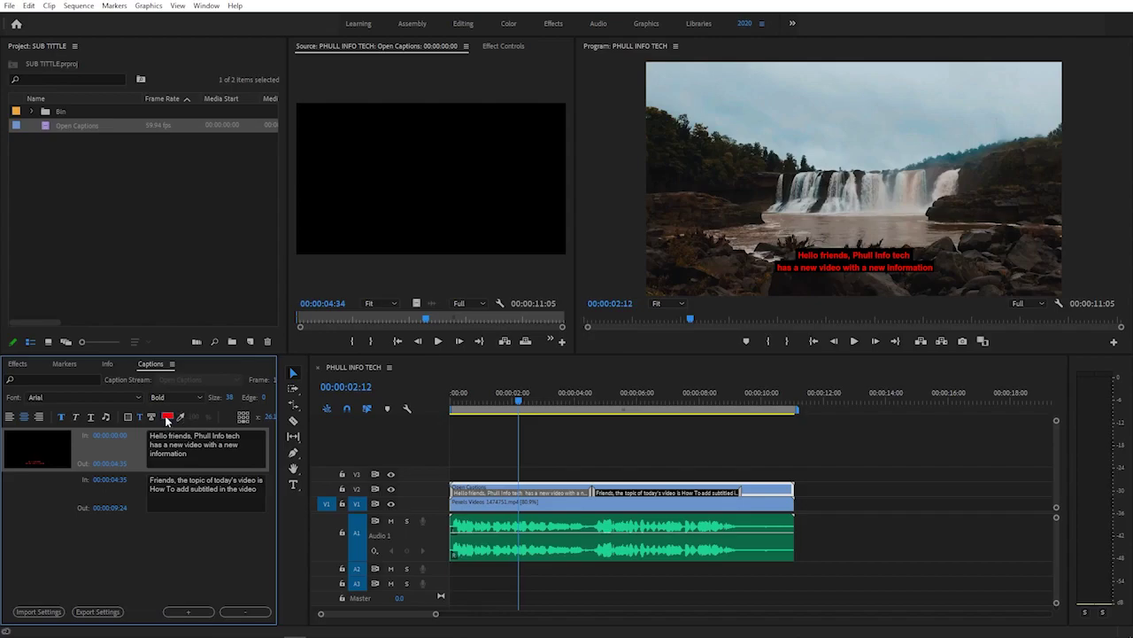
click(166, 416)
drag(250, 182, 308, 137)
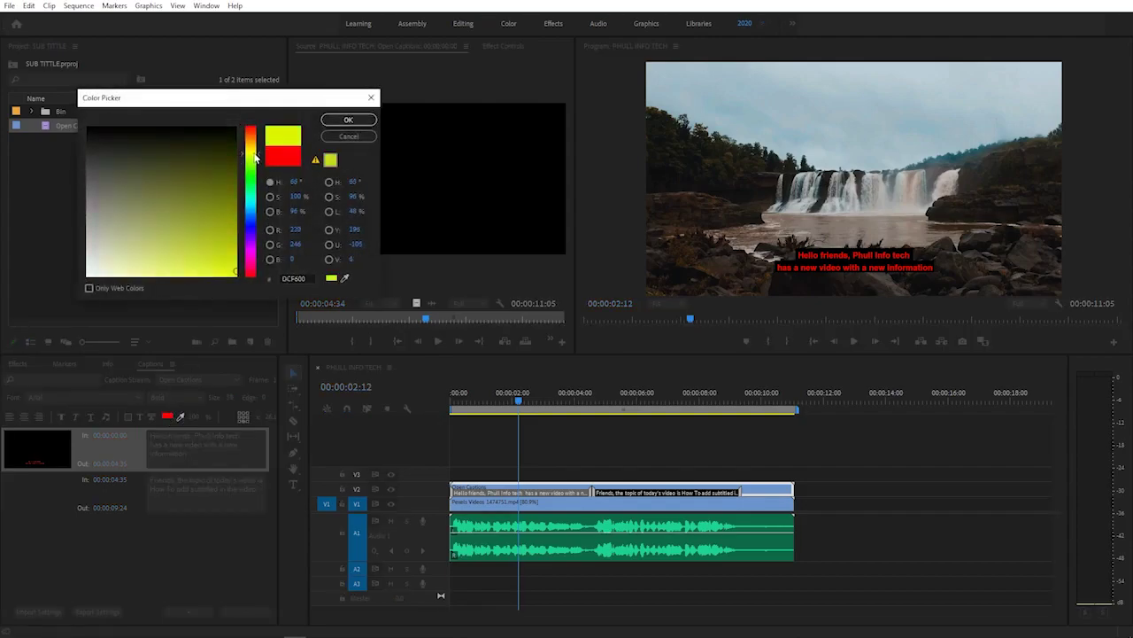
click(348, 119)
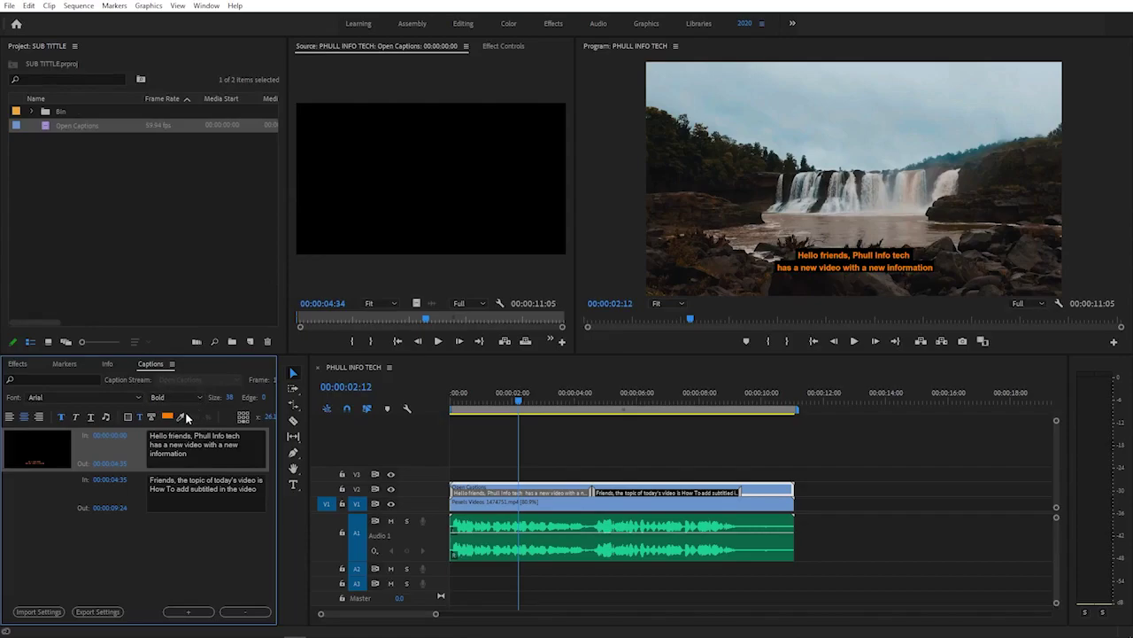
click(169, 418)
drag(105, 255, 86, 277)
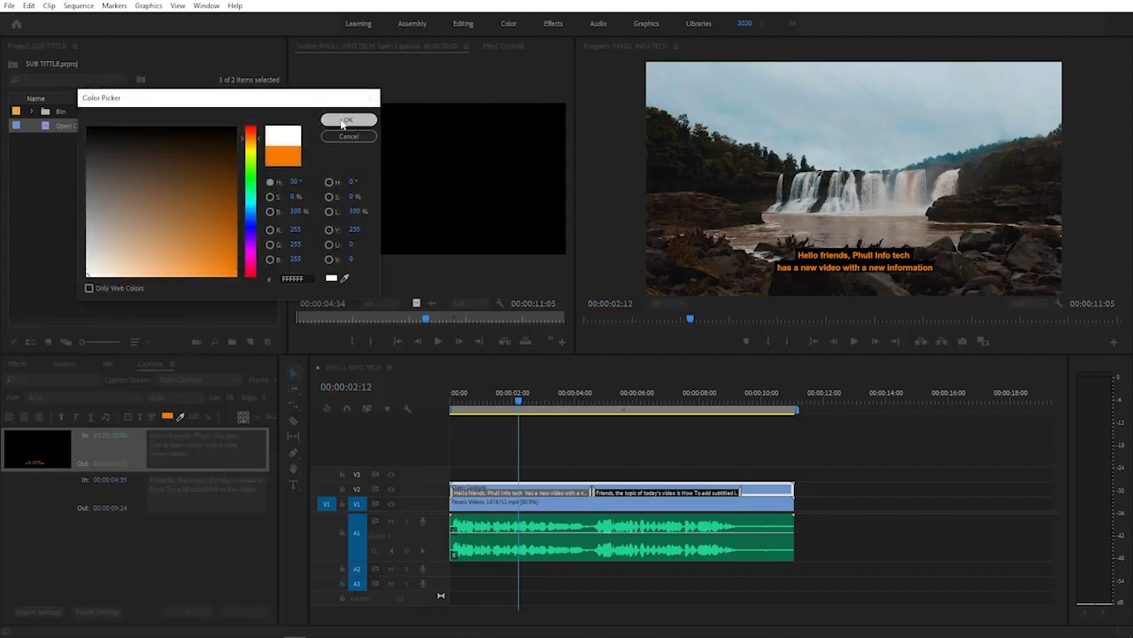
click(341, 120)
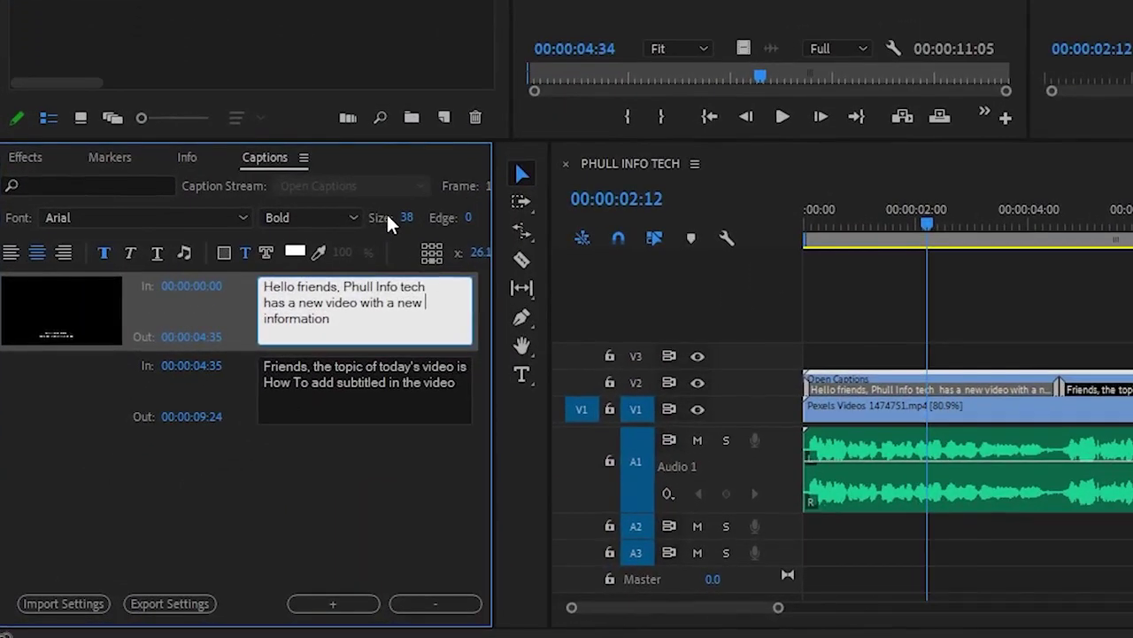
- Colour the words 'Phull Info tech' red (FF0000) in the first caption
drag(344, 286, 428, 286)
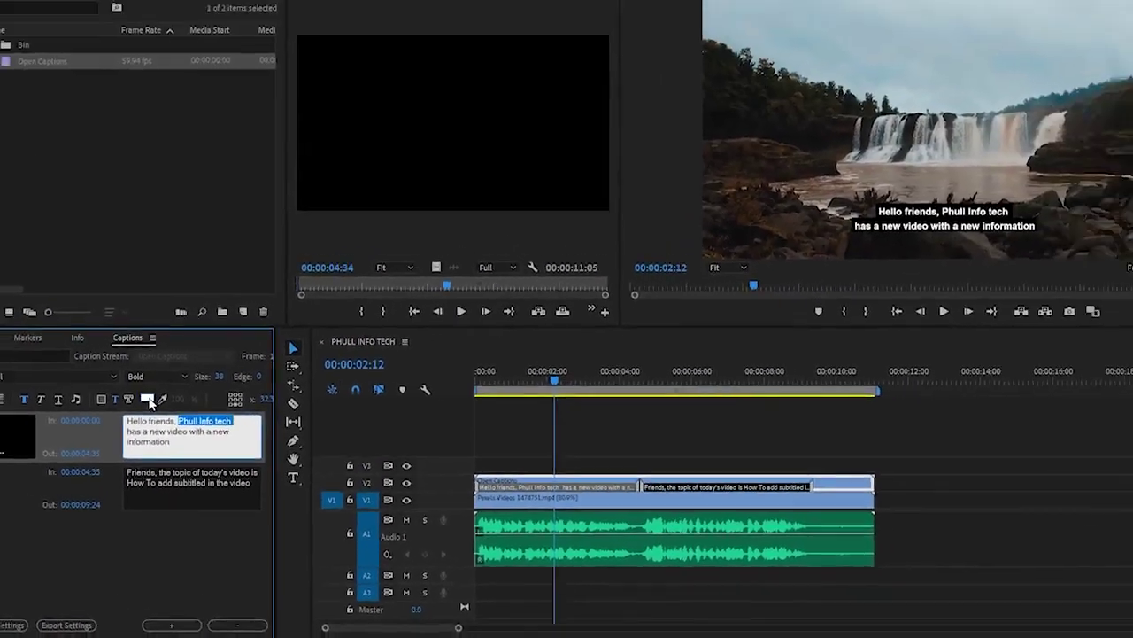
click(149, 400)
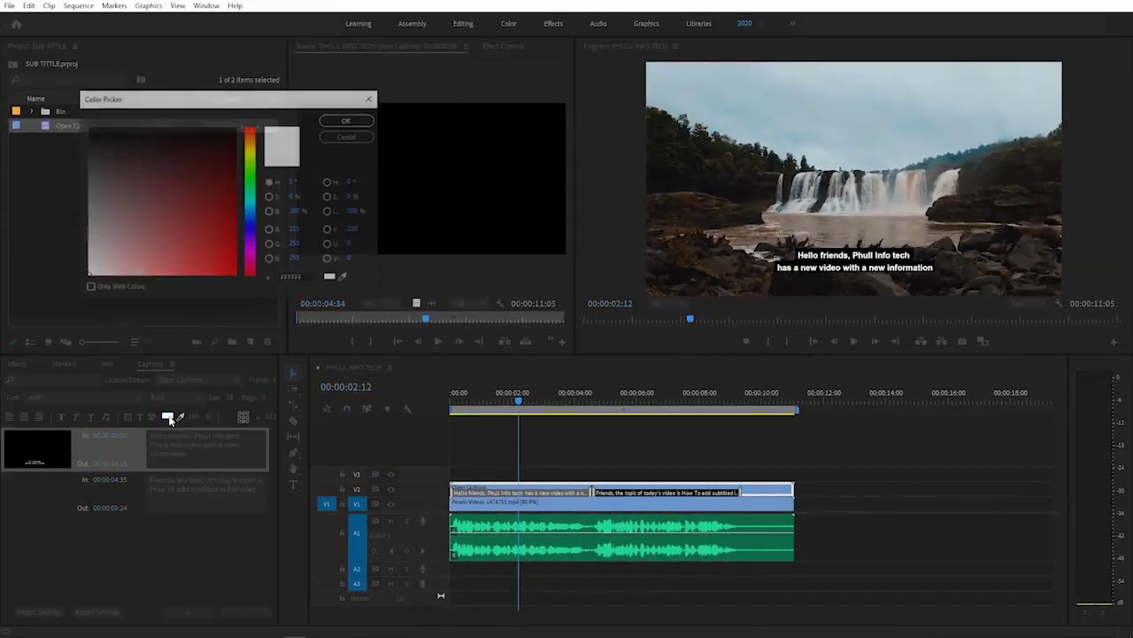
drag(209, 255, 253, 285)
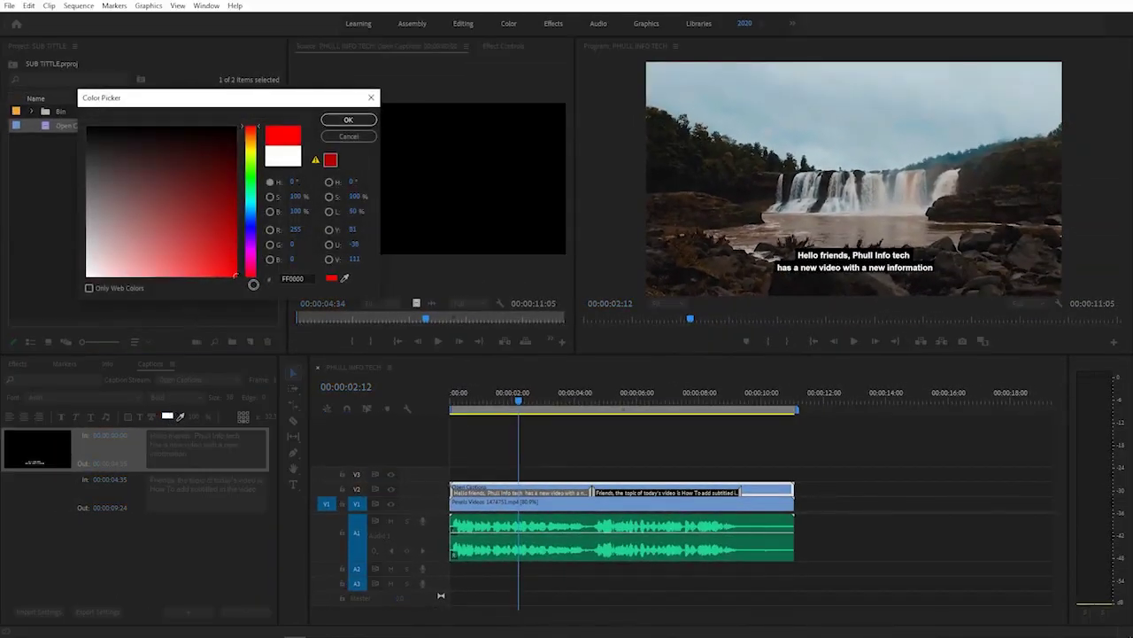
click(348, 119)
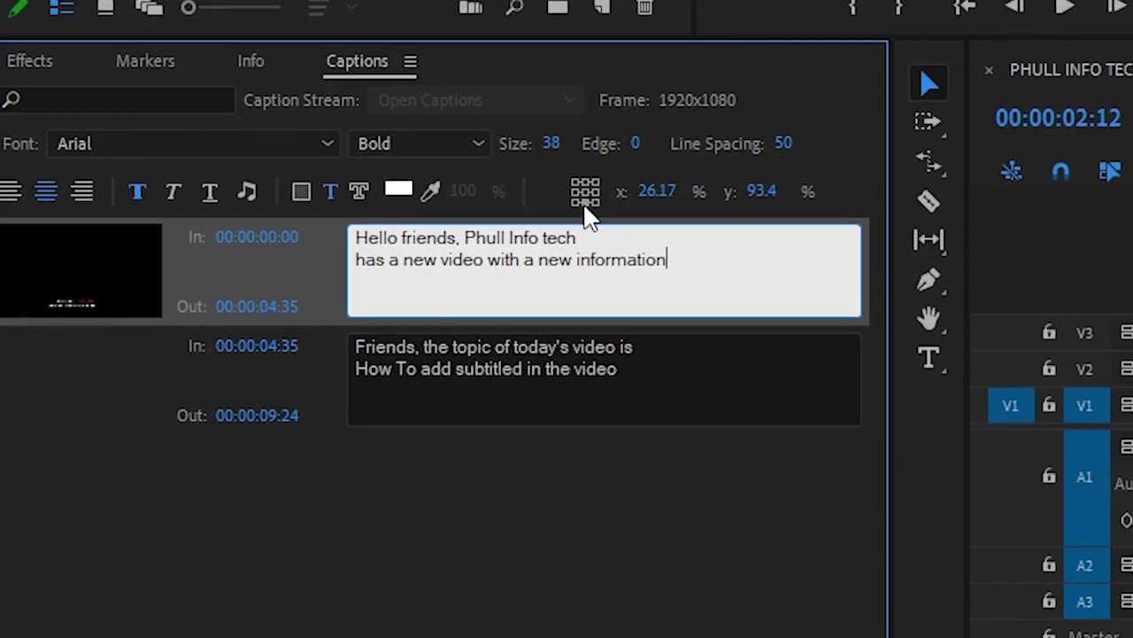
key(Left)
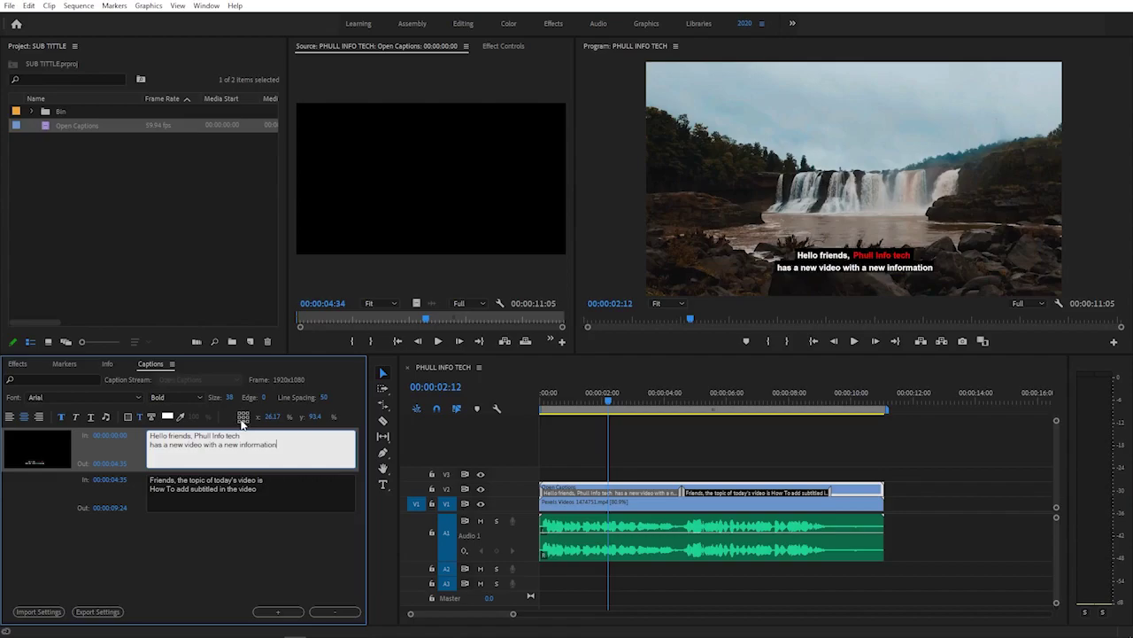
key(ctrl+a)
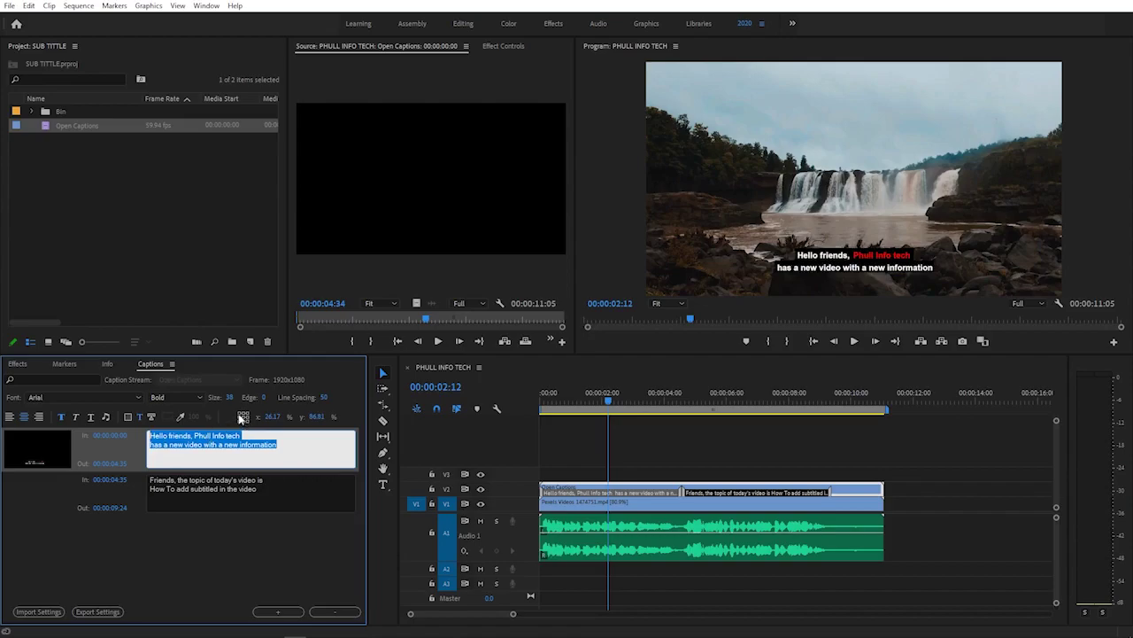
click(243, 413)
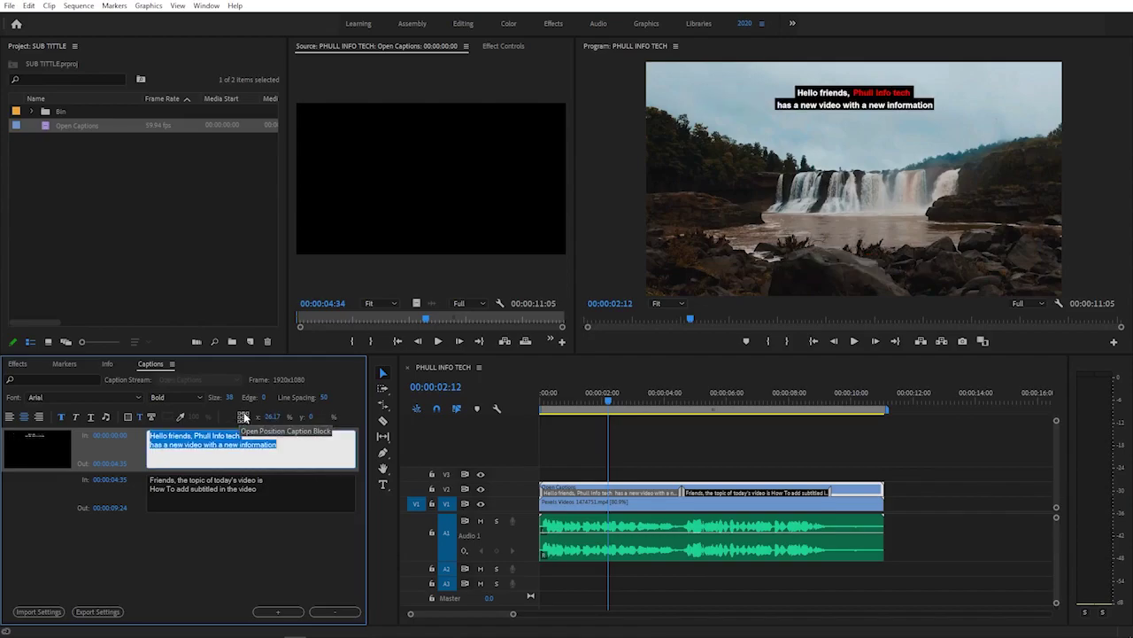
click(248, 420)
click(245, 421)
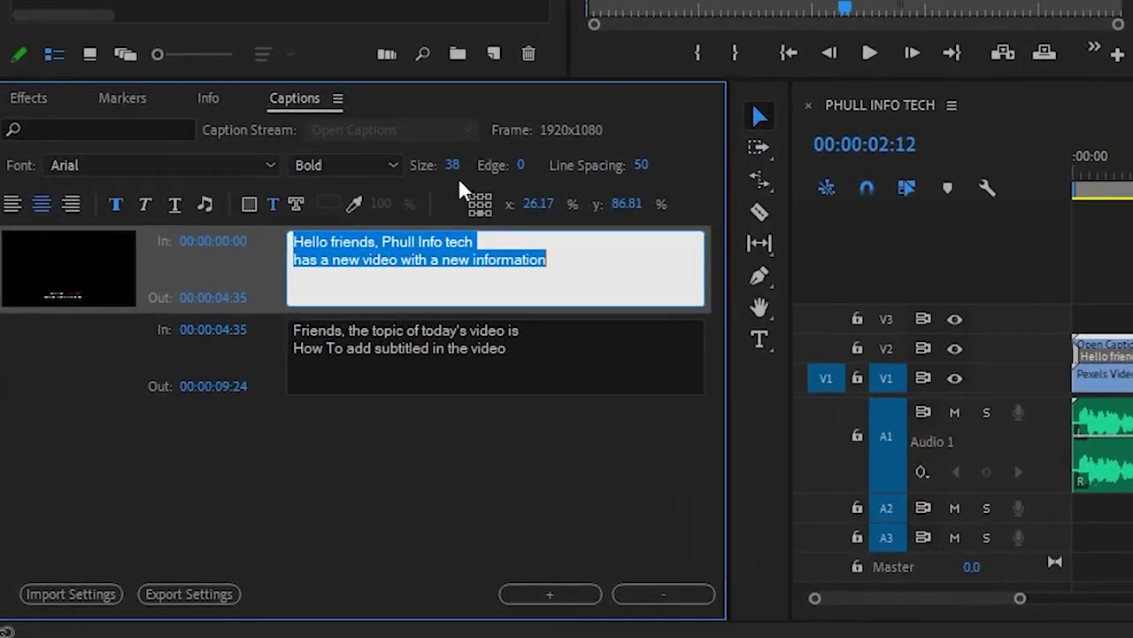
click(229, 398)
drag(453, 168, 484, 168)
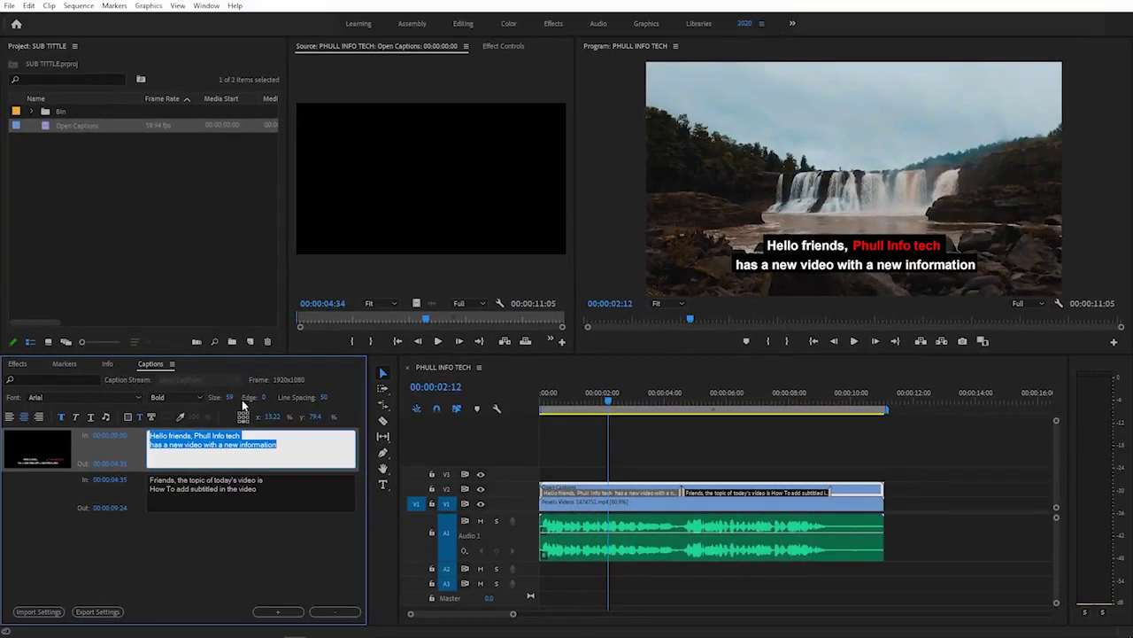
click(233, 398)
text(72)
key(Return)
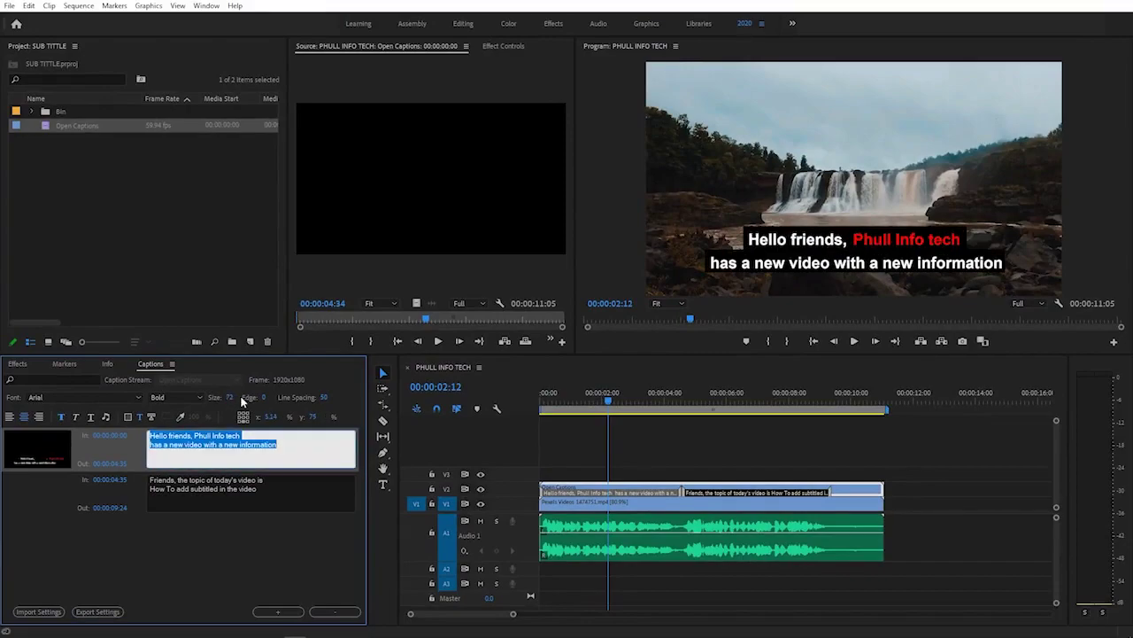
key(ctrl+z)
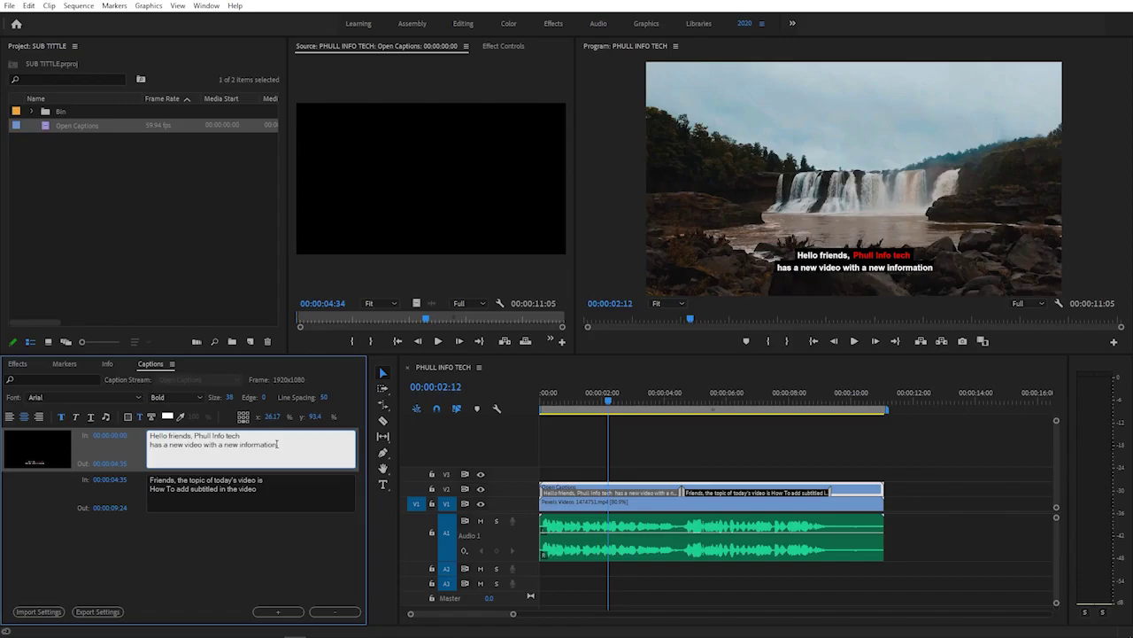
key(alt+Tab)
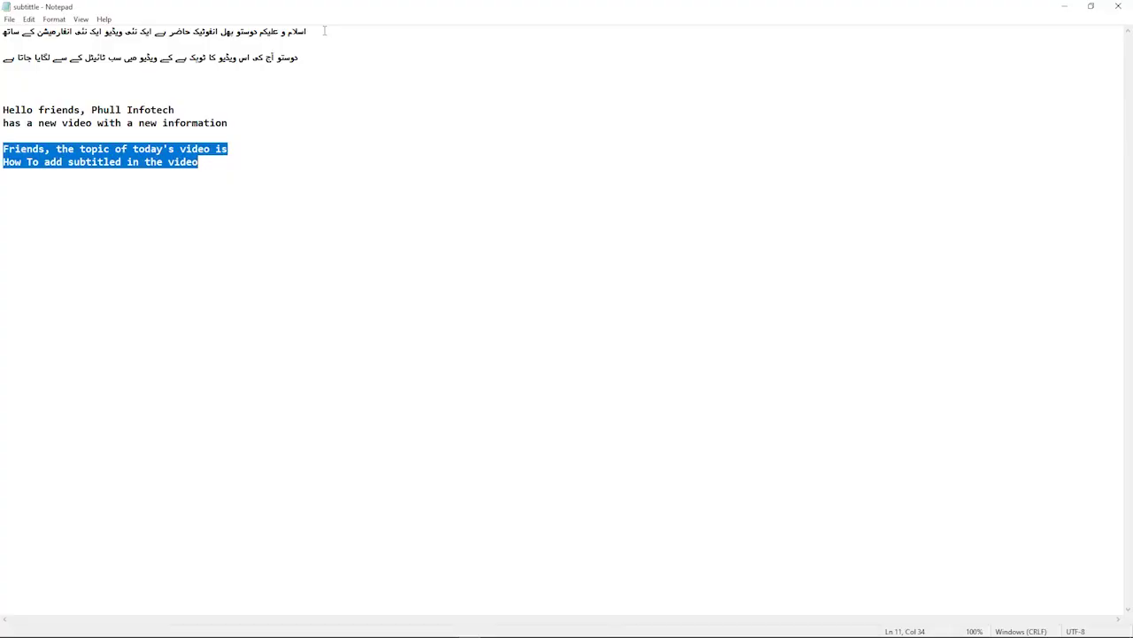
- Copy the first Urdu subtitle line from Notepad and return to Premiere Pro
mouse_move(324, 31)
mouse_down()
mouse_move(260, 30)
mouse_move(307, 31)
mouse_up()
right_click(298, 31)
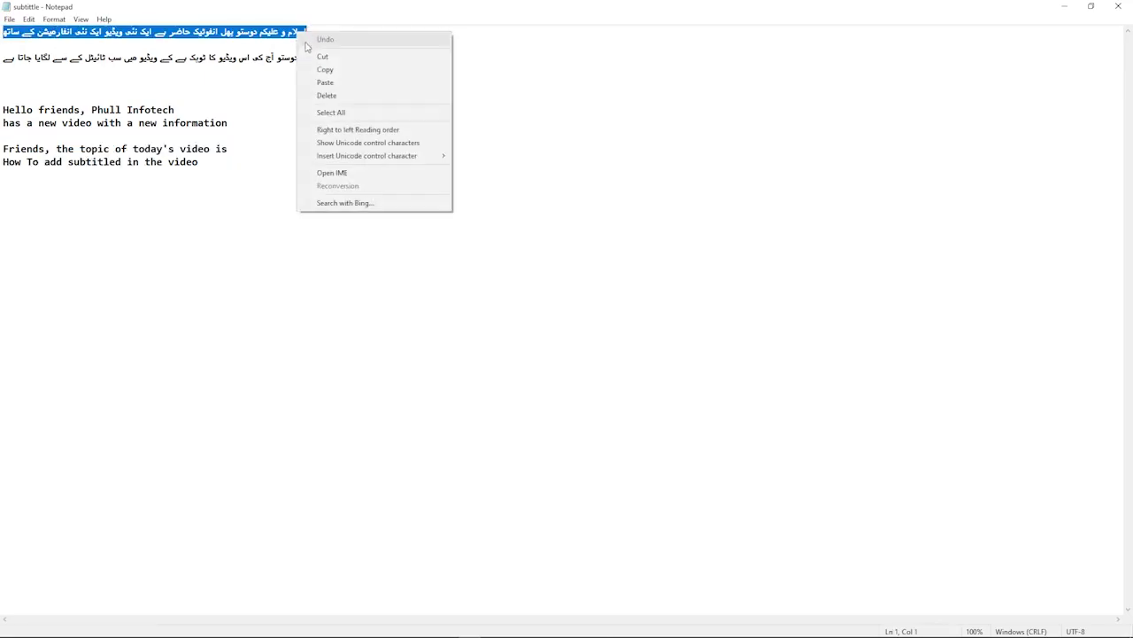
click(325, 71)
key(alt+Tab)
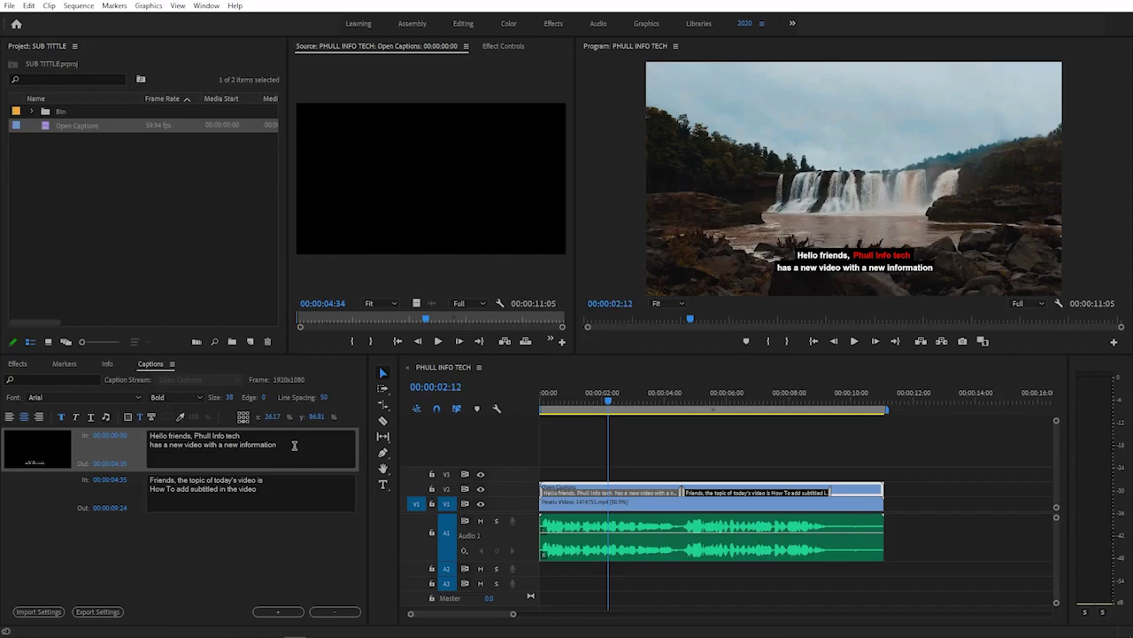
- Replace the first caption's English lines with the pasted Urdu line and set its size to 46
click(292, 445)
drag(292, 445, 144, 435)
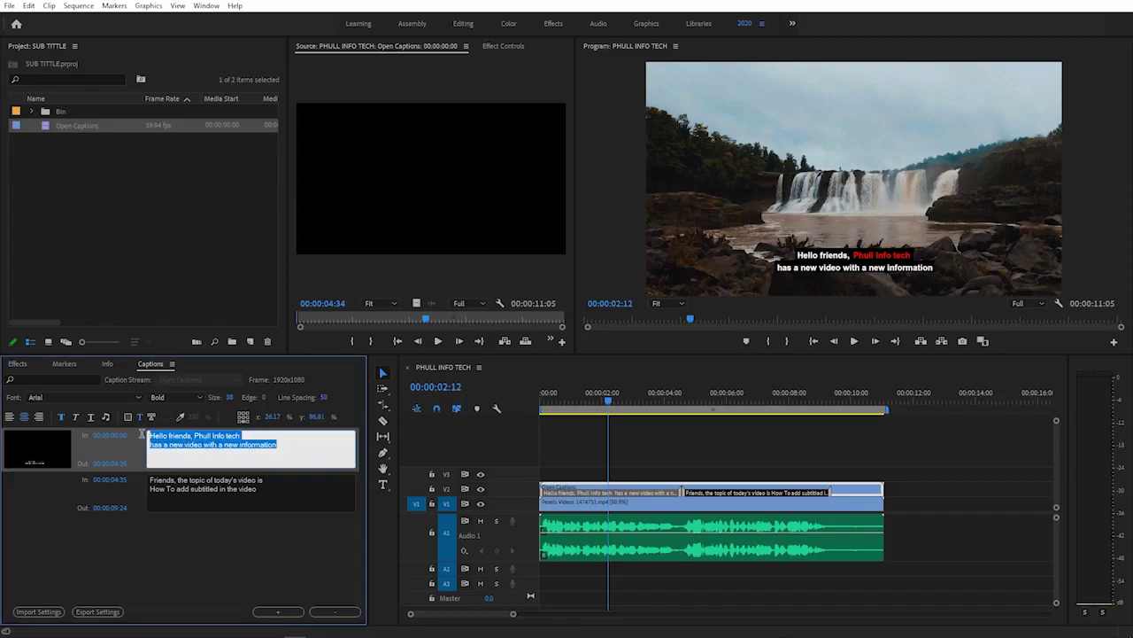
key(ctrl+v)
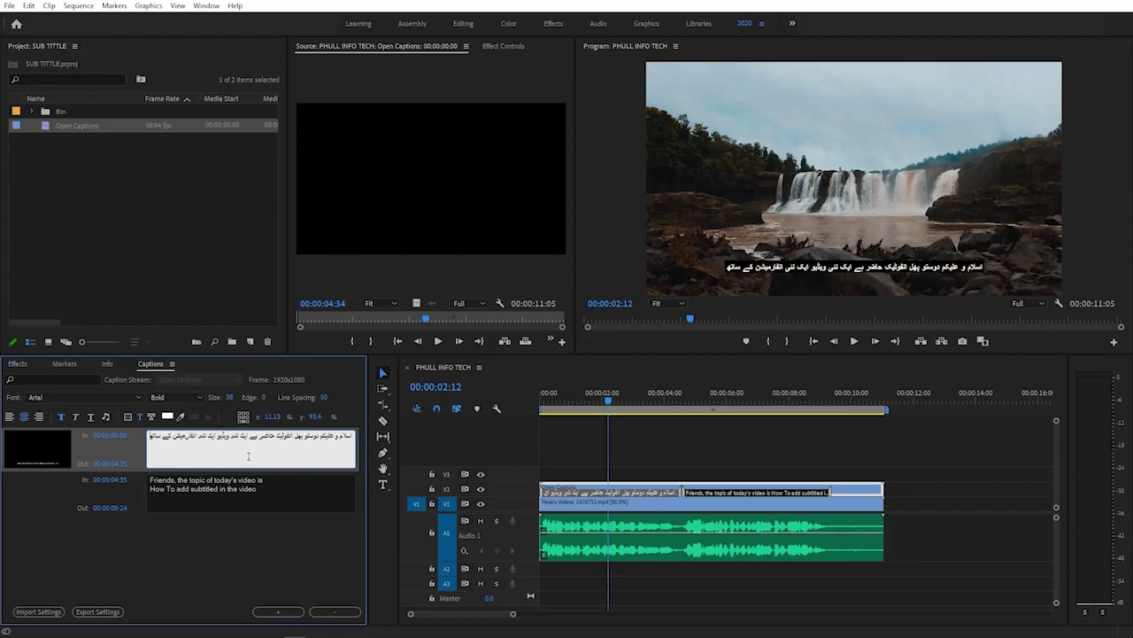
click(233, 396)
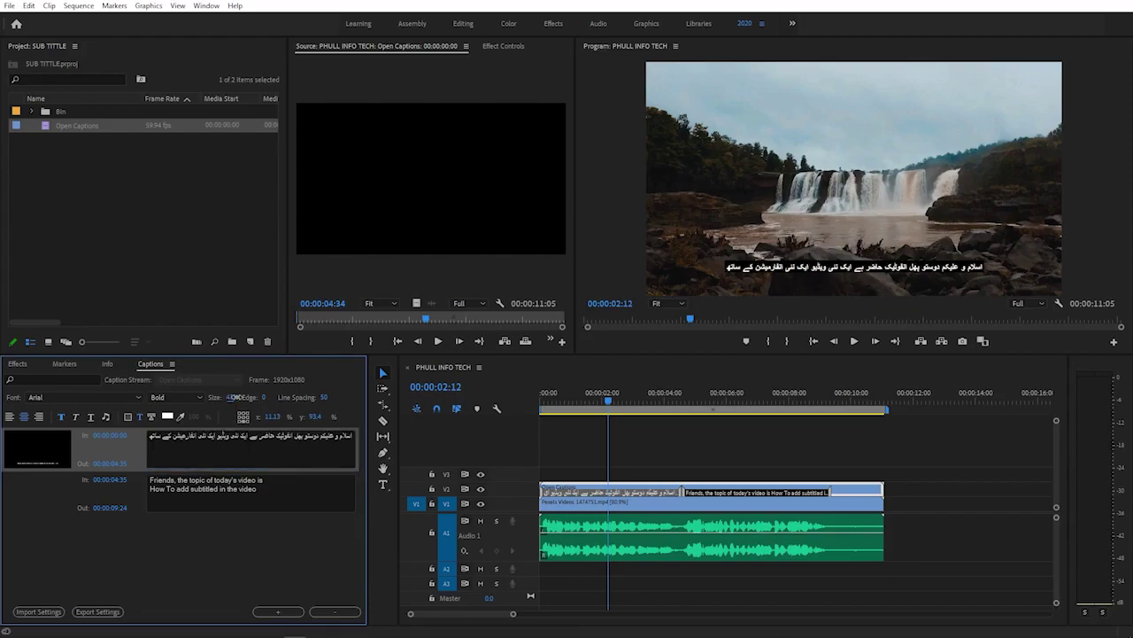
drag(234, 397, 238, 401)
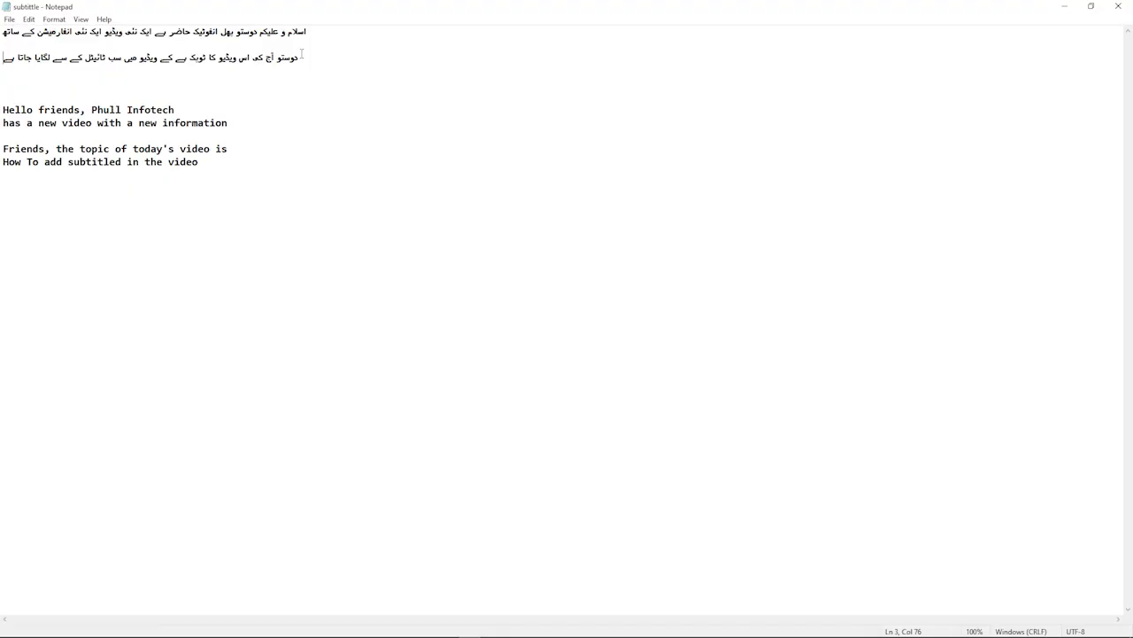
- Copy the second Urdu subtitle line
drag(3, 57, 299, 57)
click(299, 58)
key(shift+Home)
right_click(292, 55)
click(320, 95)
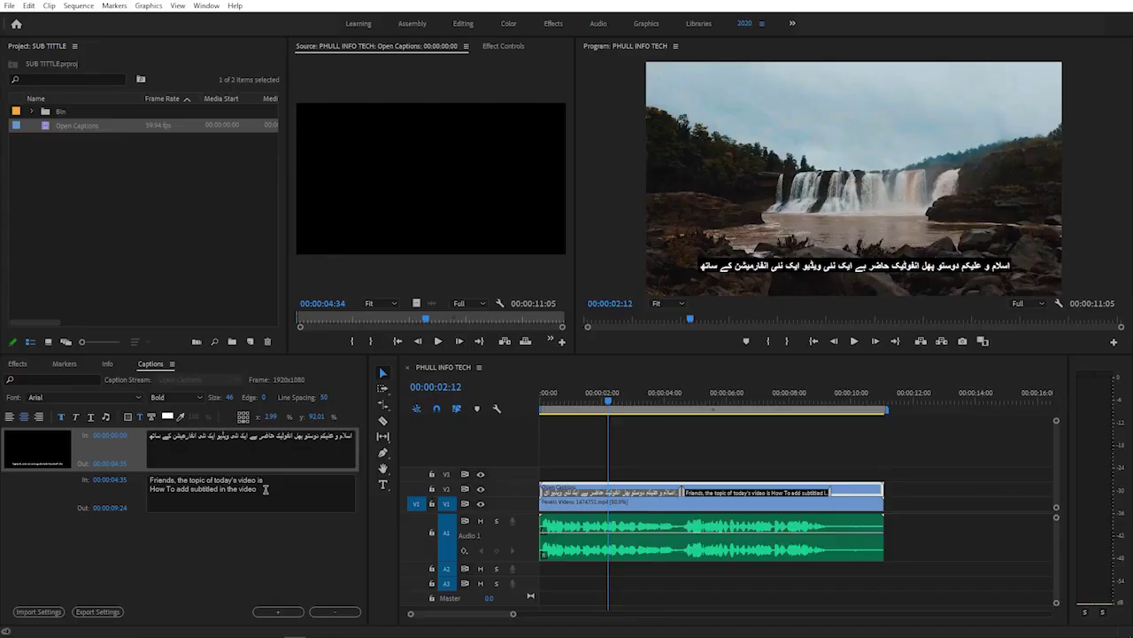
- Paste the Urdu line into the second caption and apply size 46, with the playhead at 00:00:09:12
click(265, 488)
drag(265, 488, 149, 479)
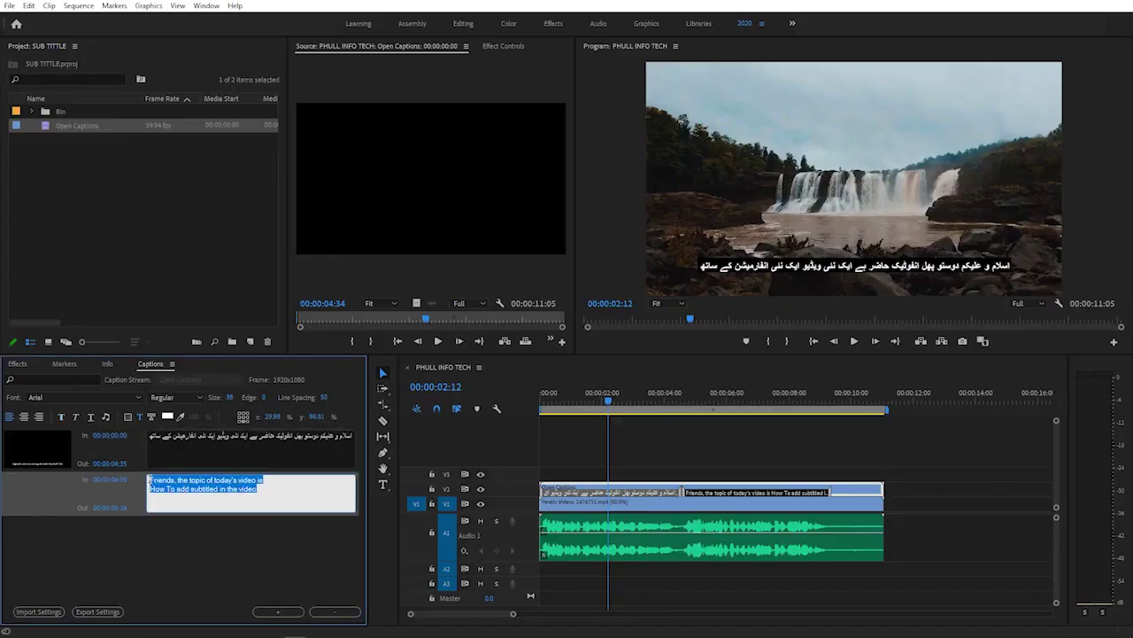
key(ctrl+v)
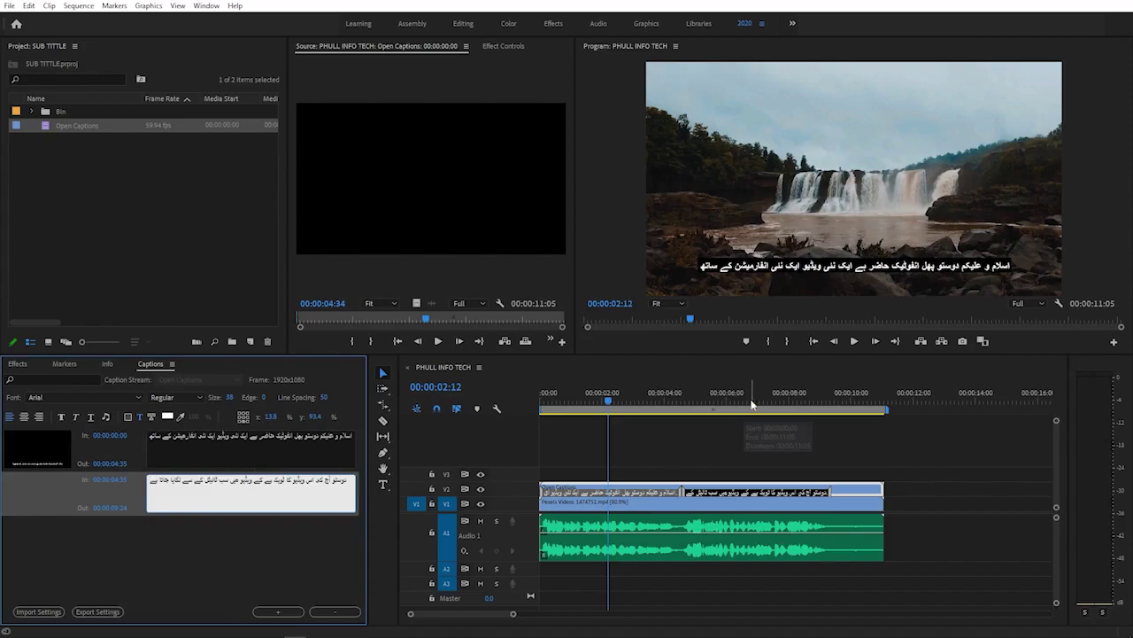
click(742, 398)
drag(742, 397, 754, 401)
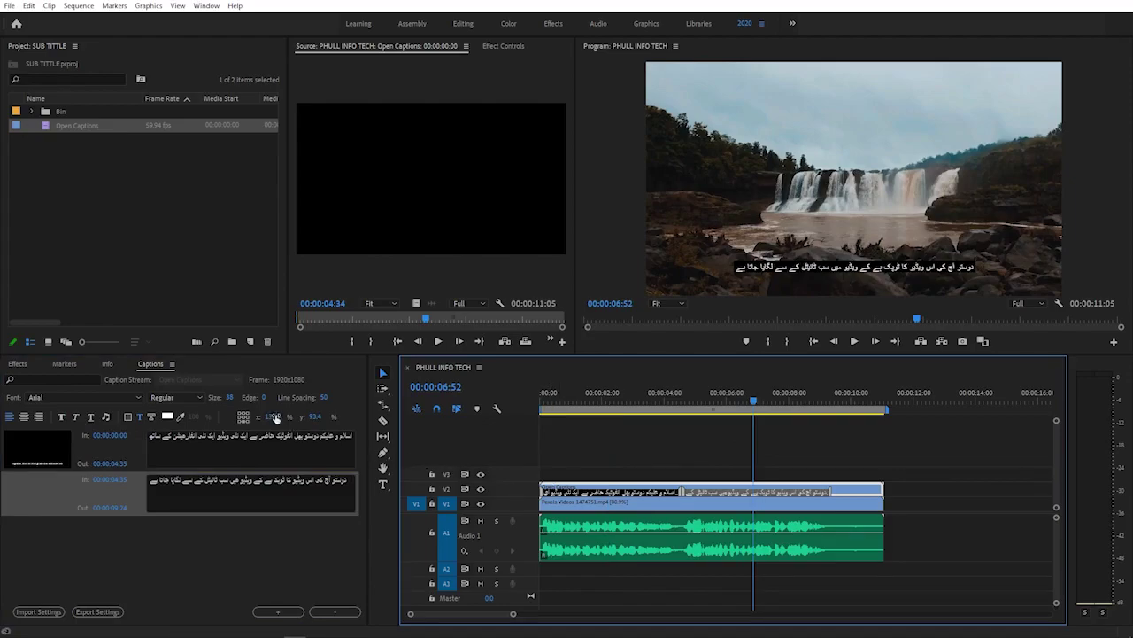
click(232, 397)
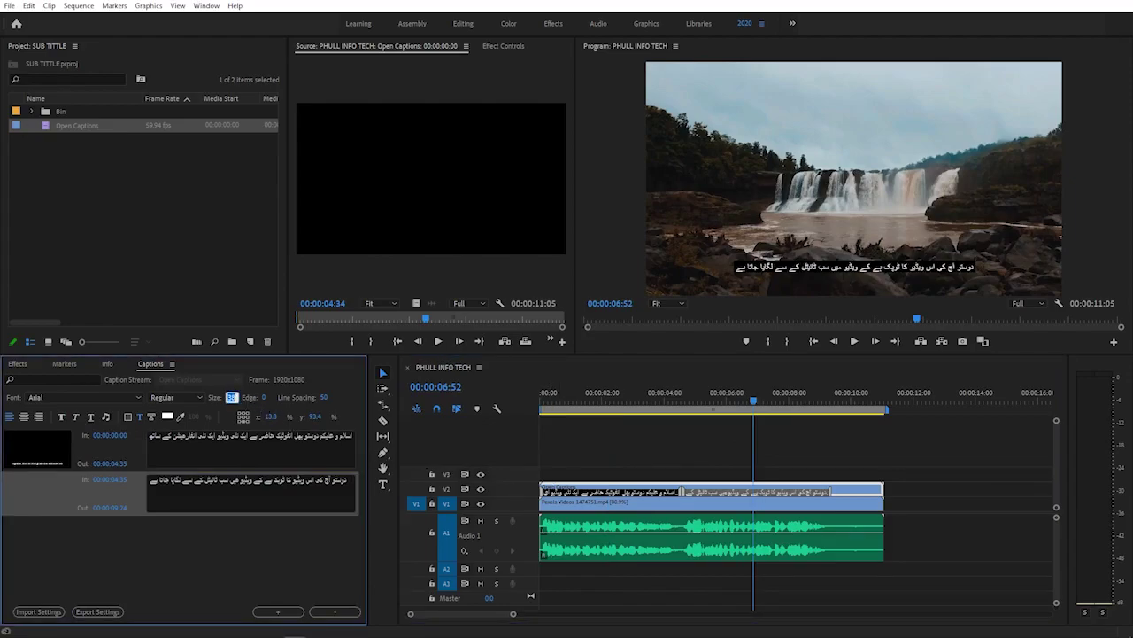
text(40)
key(Return)
click(825, 395)
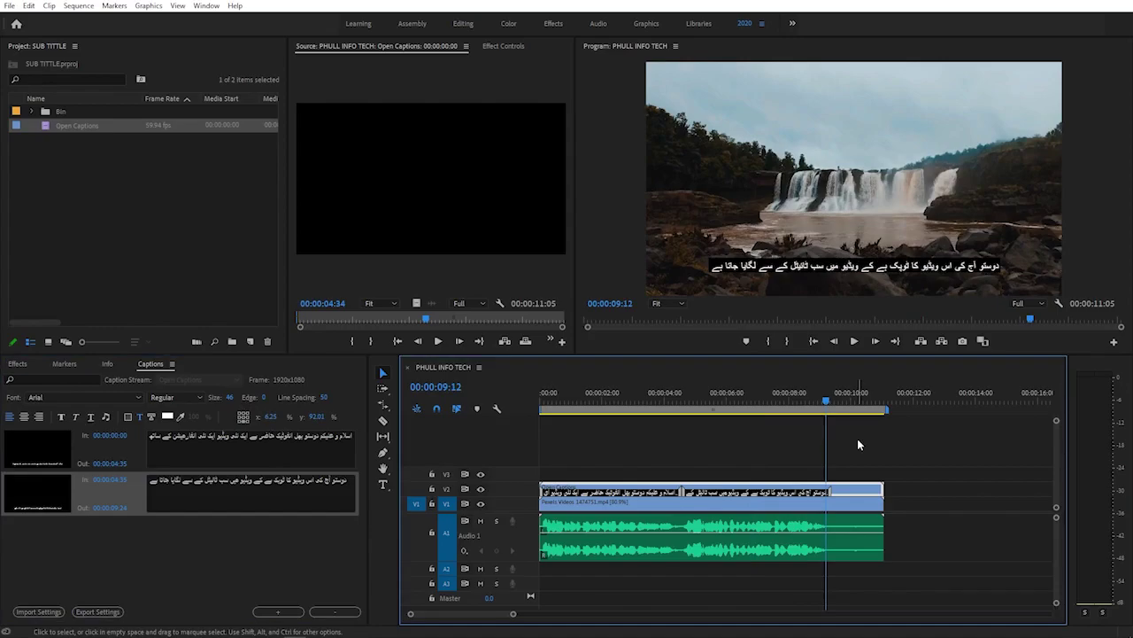
click(9, 5)
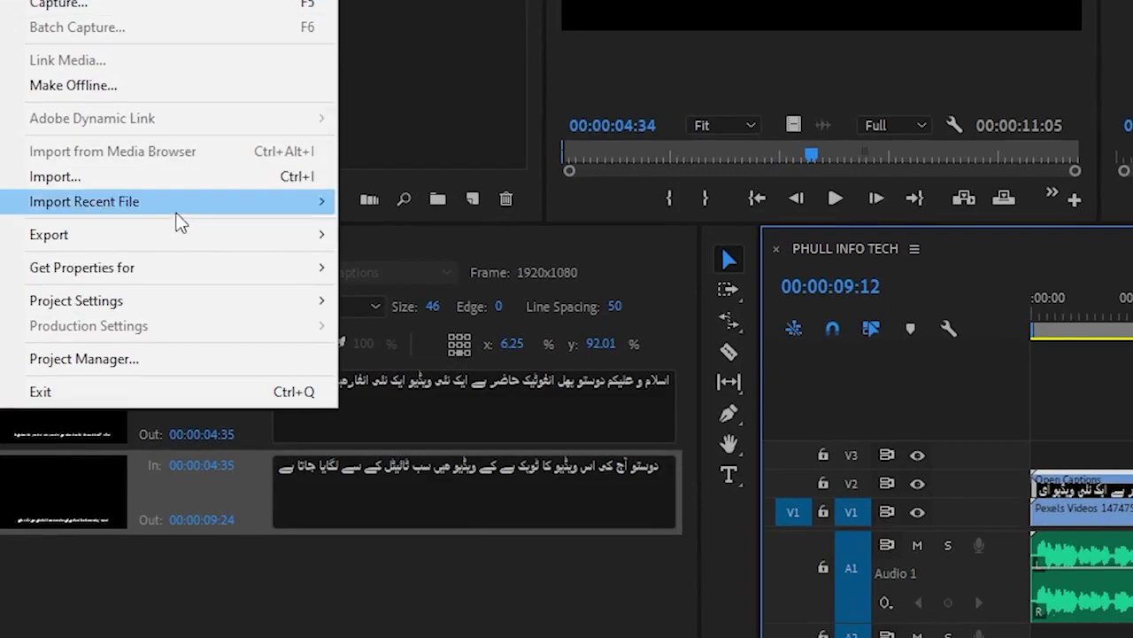
- Export the sequence as H.264 MP4 with Burn Captions Into Video selected
mouse_move(197, 246)
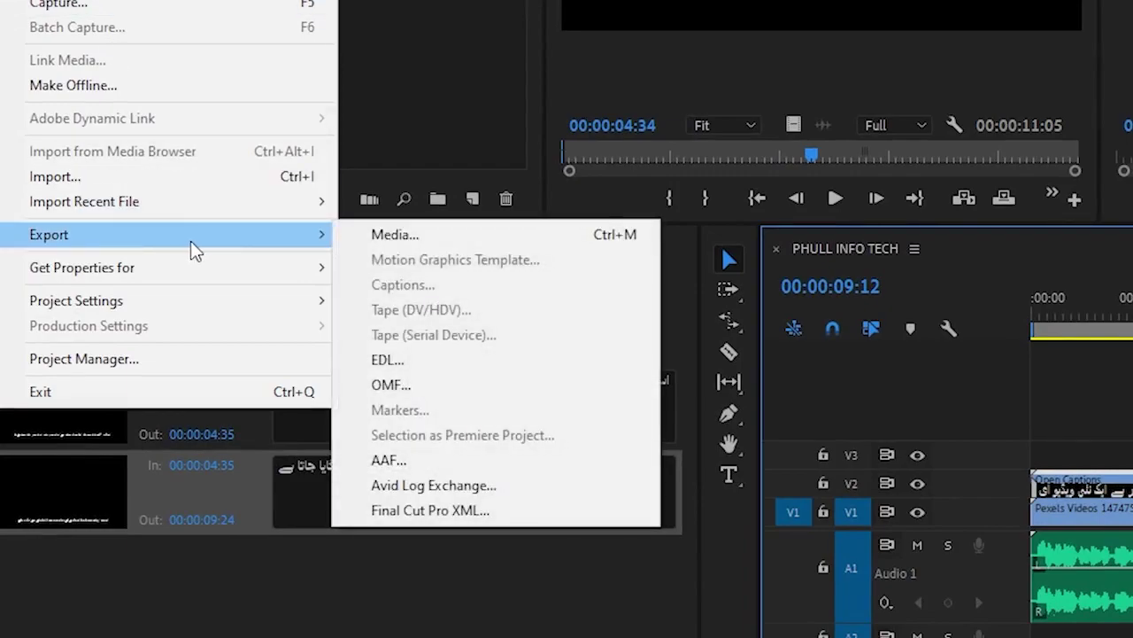
click(407, 237)
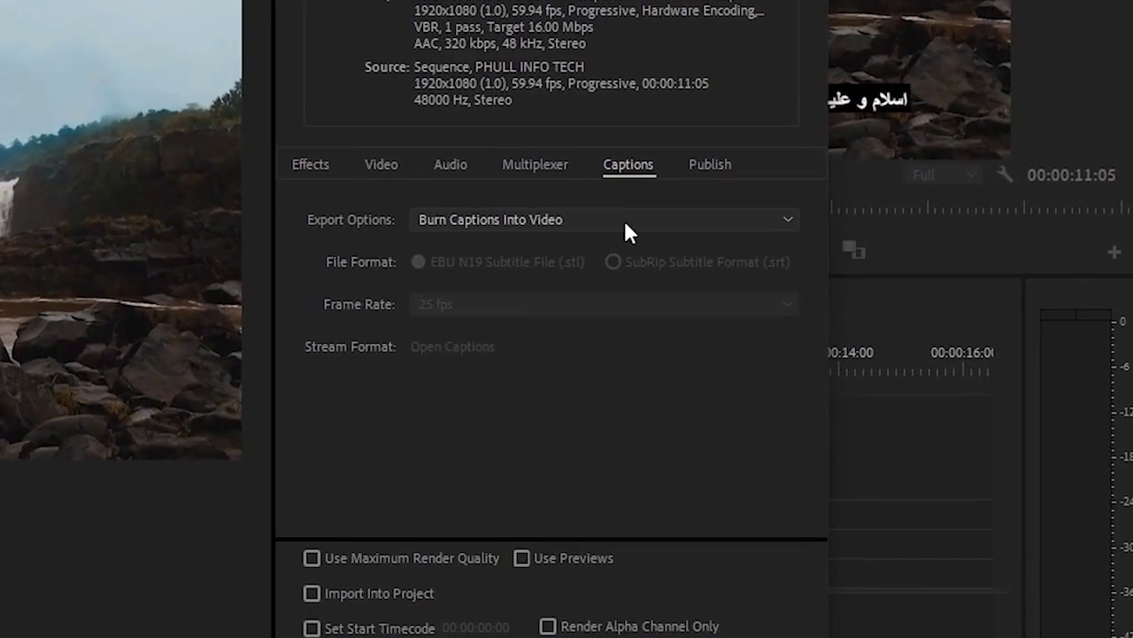
click(868, 327)
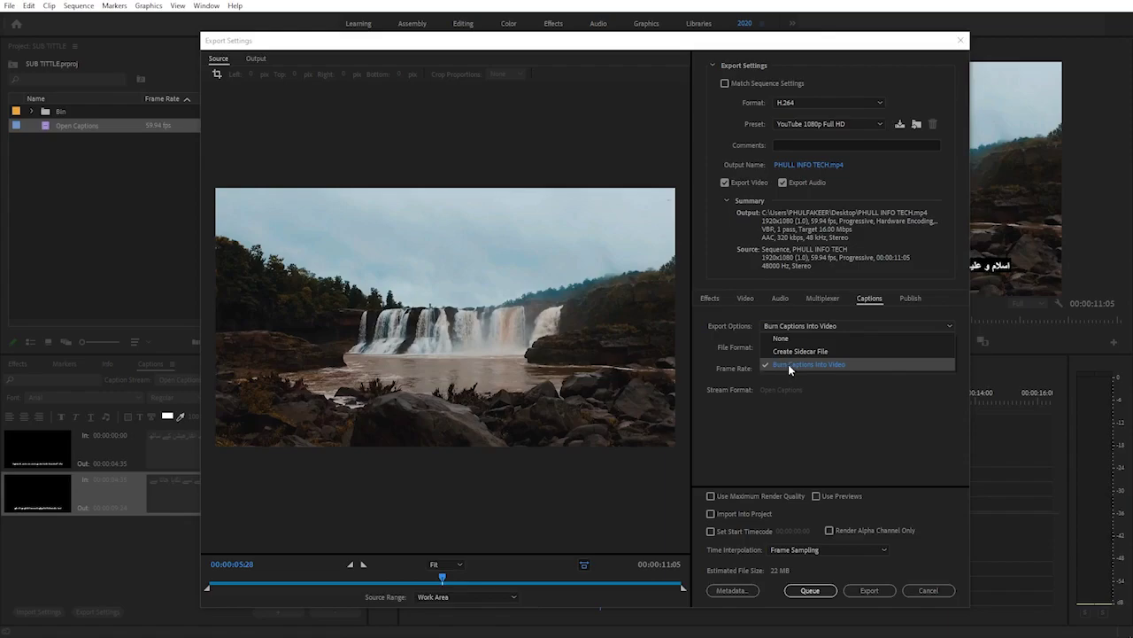
click(789, 365)
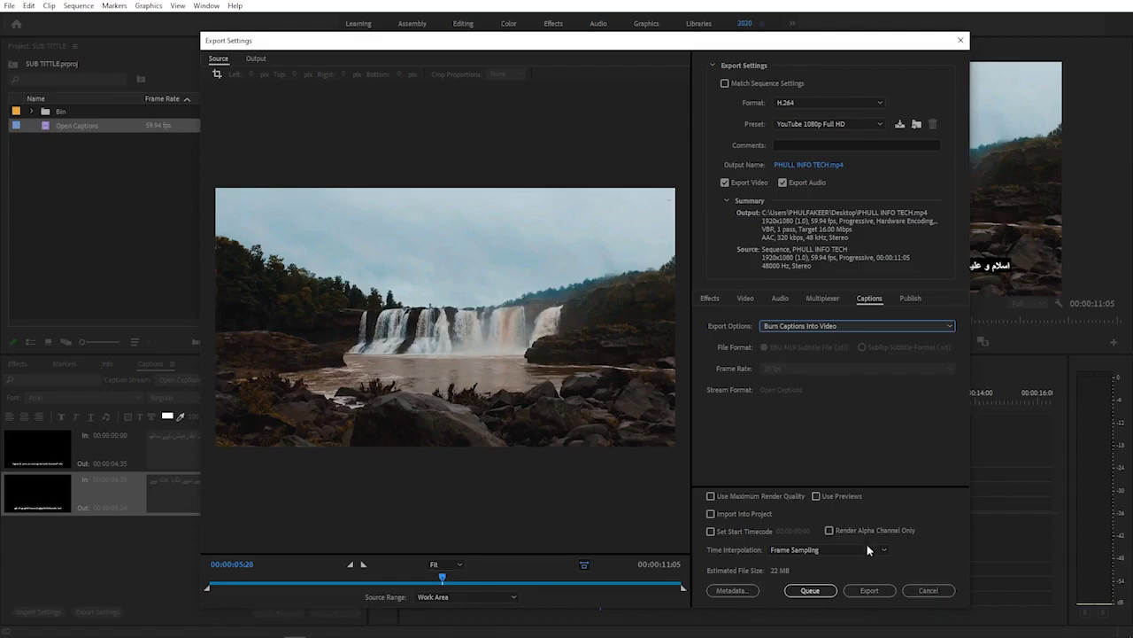
click(868, 590)
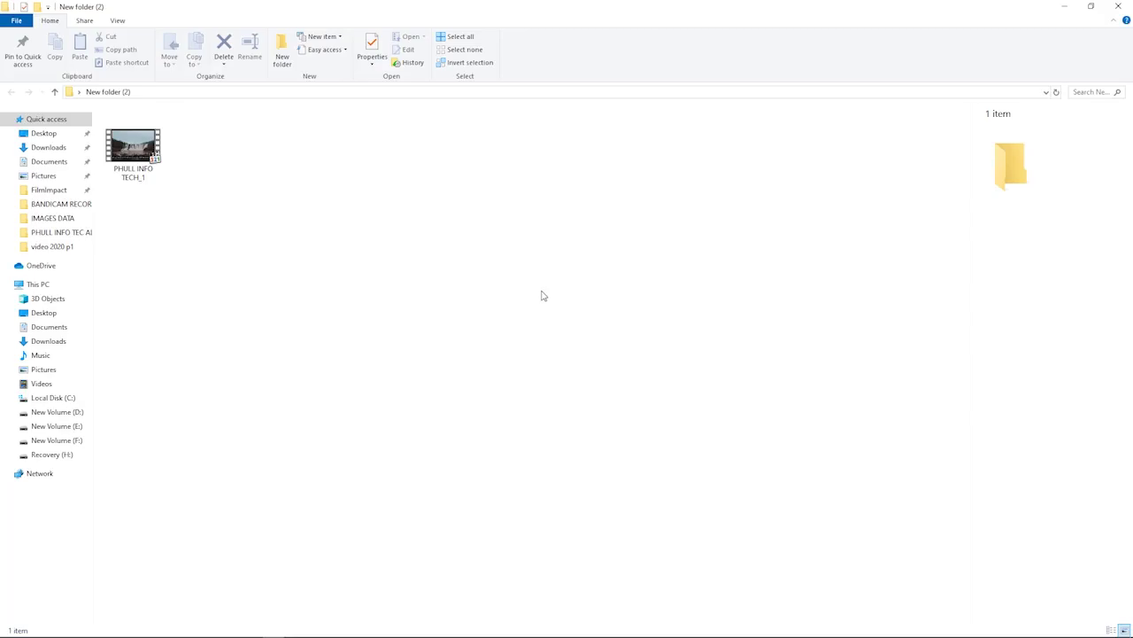
- Select the exported PHULL INFO TECH_1 video in New folder (2) for playback
click(155, 152)
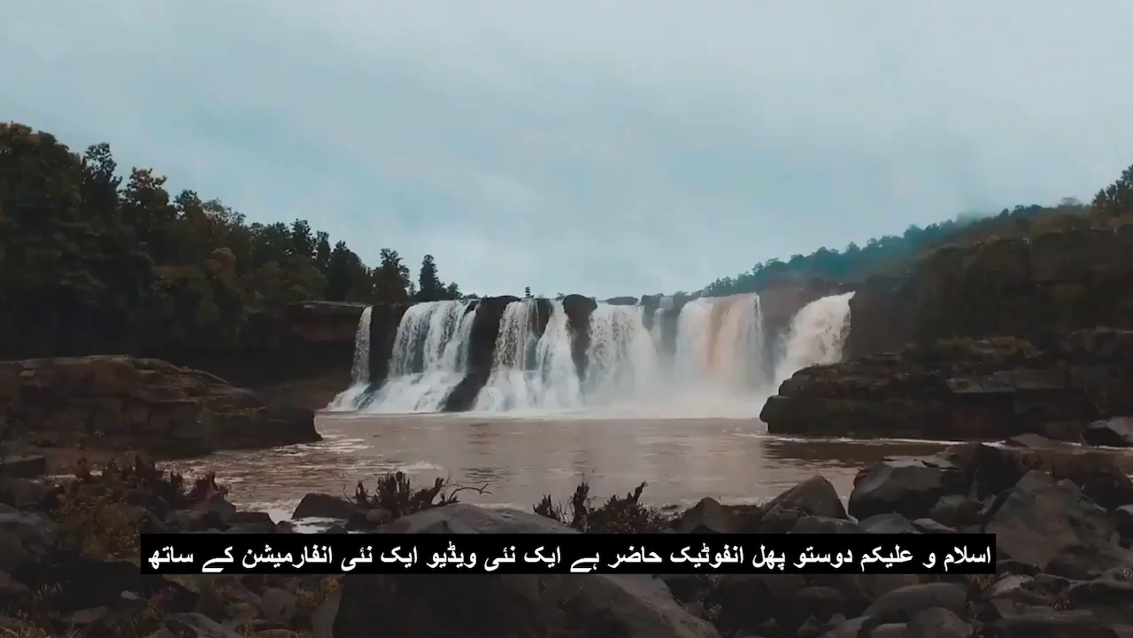